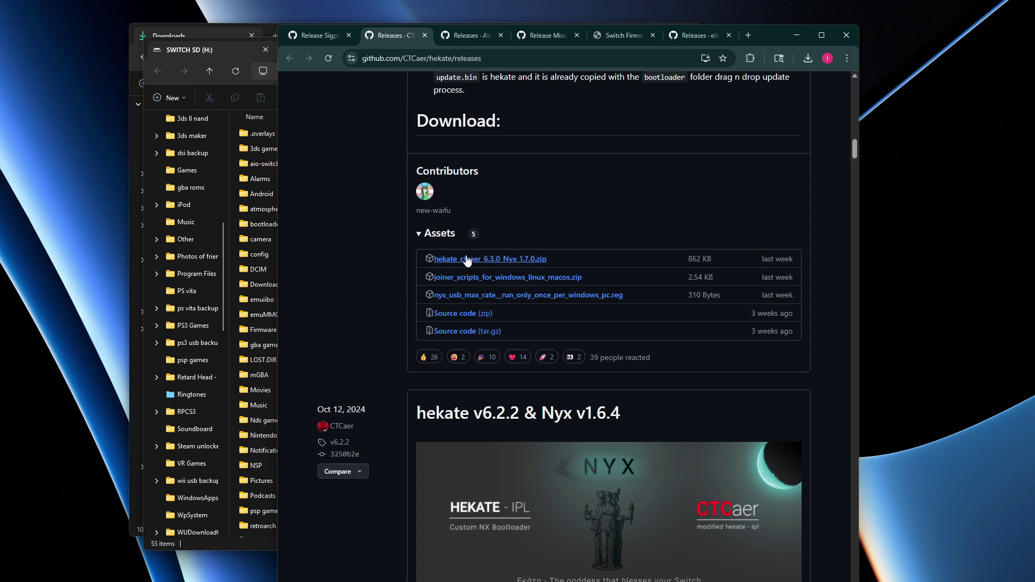
Look through the download pages for Atmosphère 1.8.0, MissionControl 0.13.1, Switch firmware 20.0.1 and TegraRcmGUI.
click(473, 36)
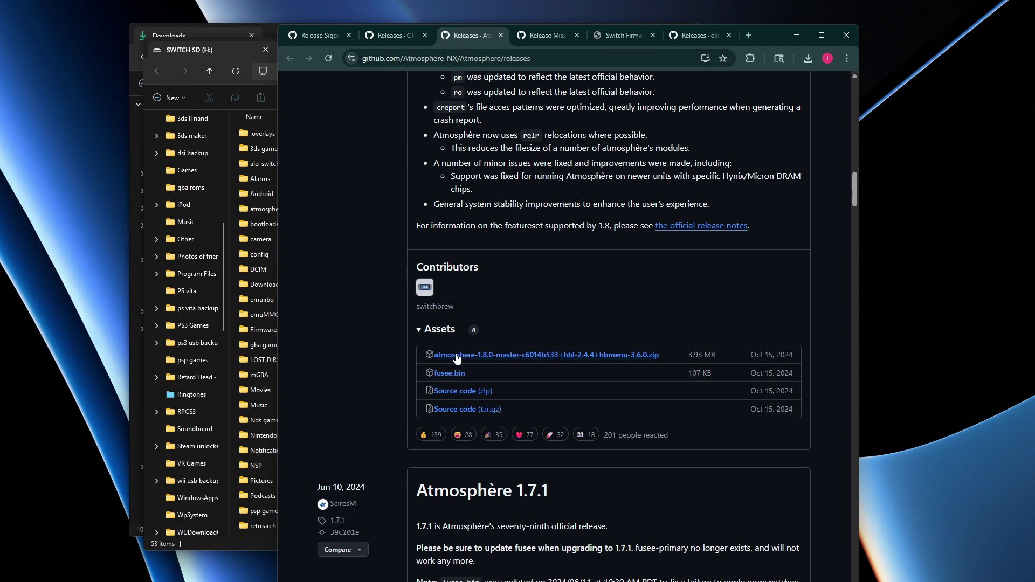
click(551, 35)
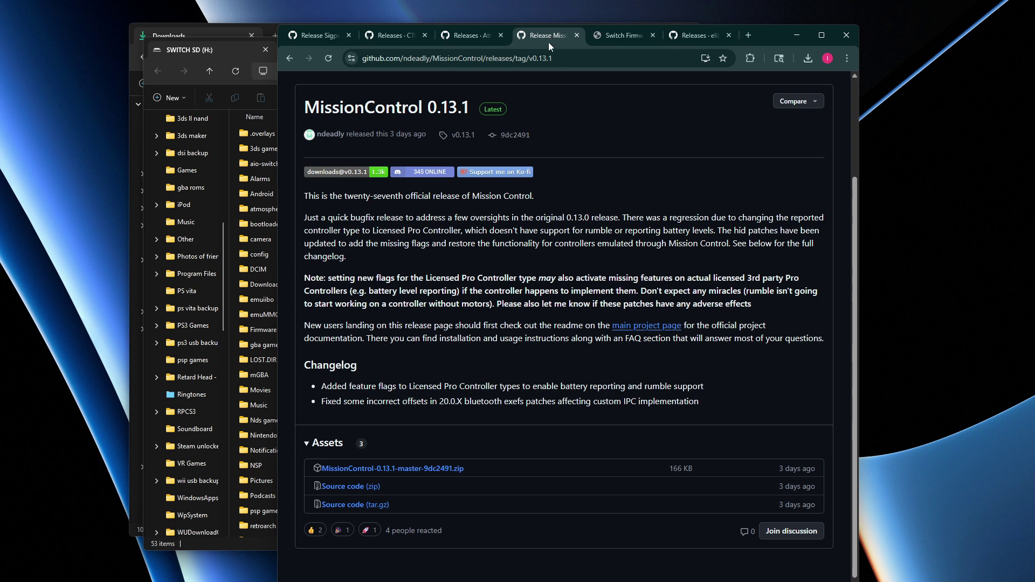
scroll(552, 130, down, 1)
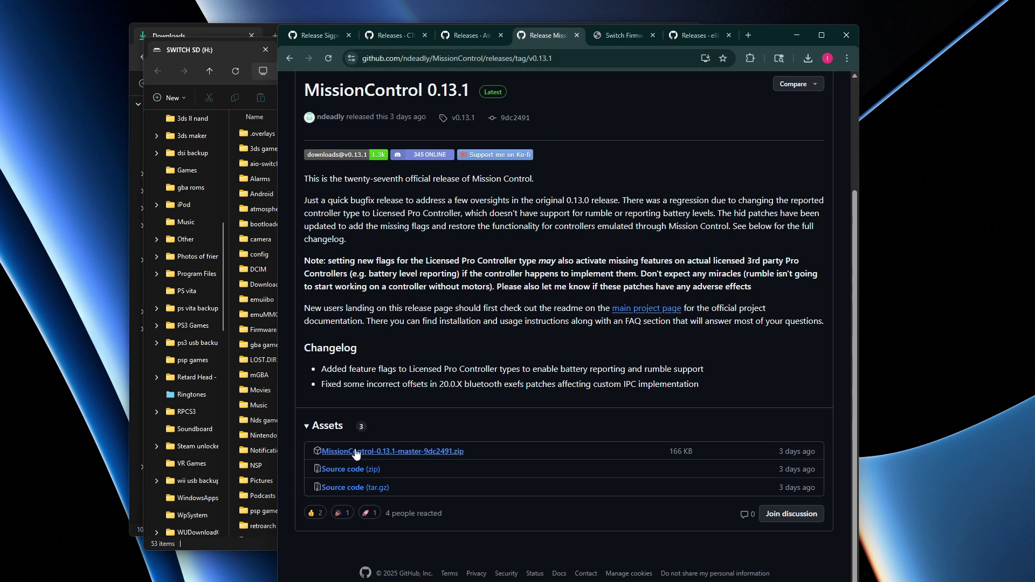
click(609, 37)
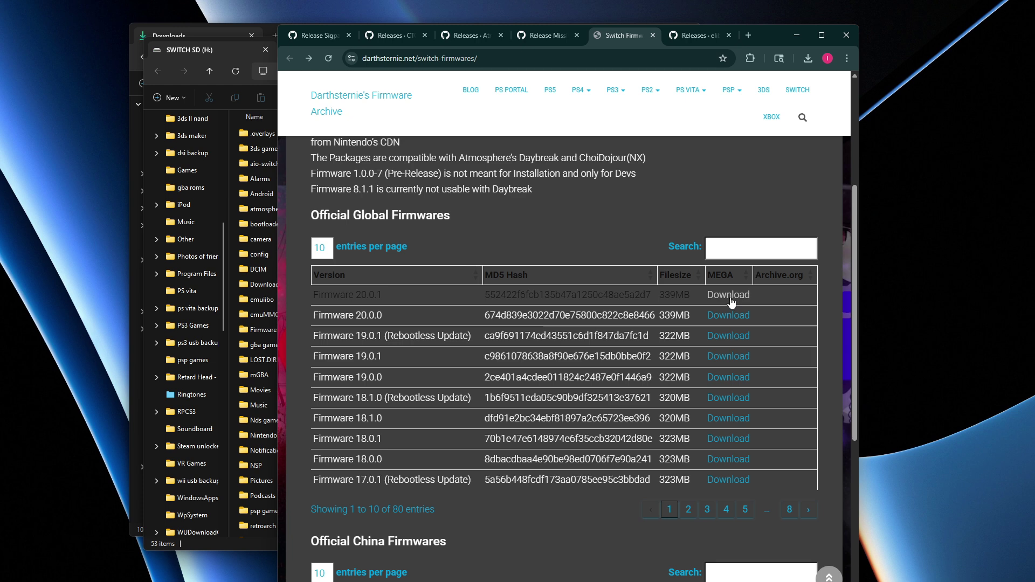
click(692, 37)
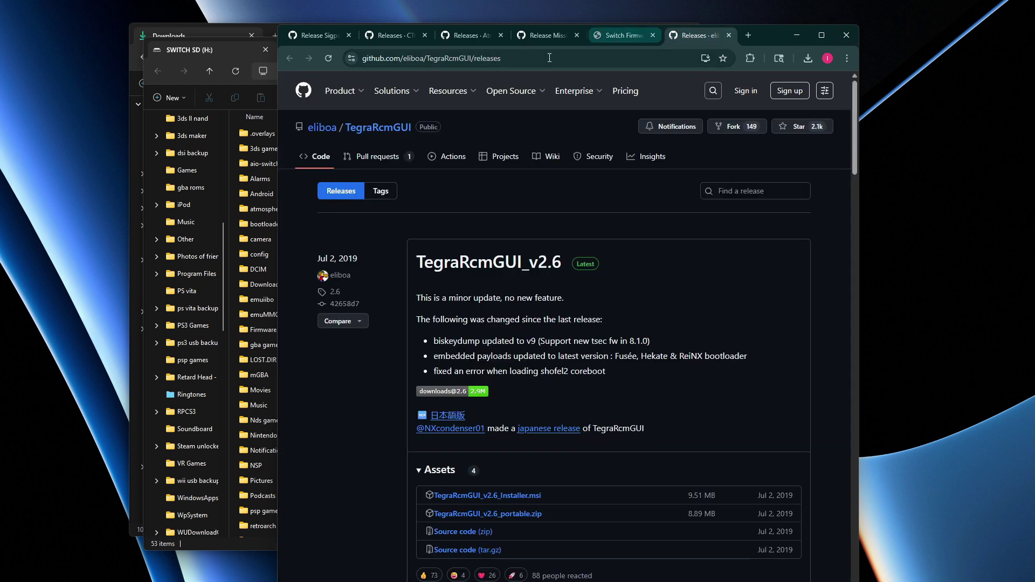
Recheck the Atmosphère, hekate and TegraRcmGUI release pages for their release versions and notes.
click(477, 34)
scroll(530, 113, down, 2)
scroll(530, 113, up, 20)
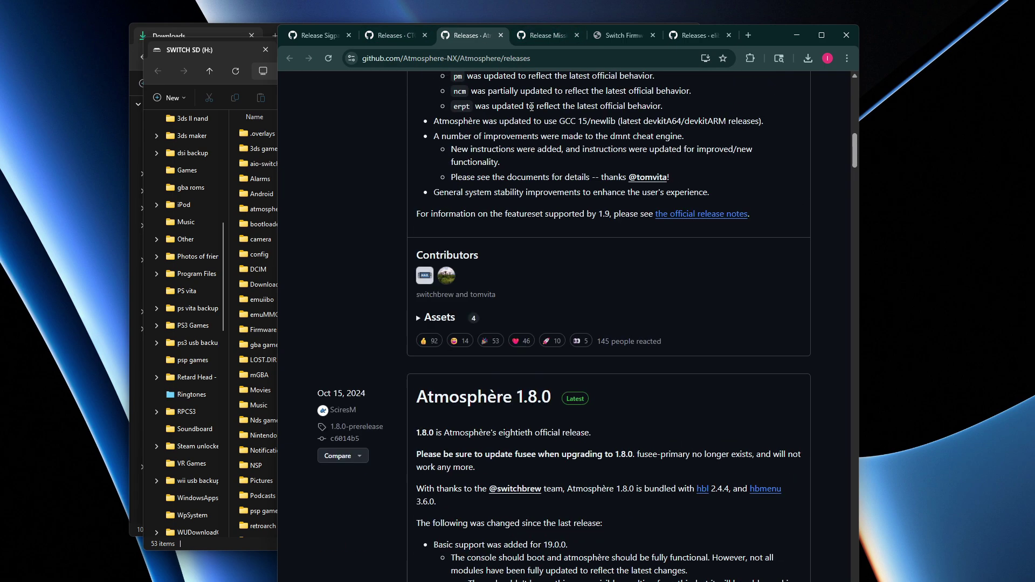
click(380, 37)
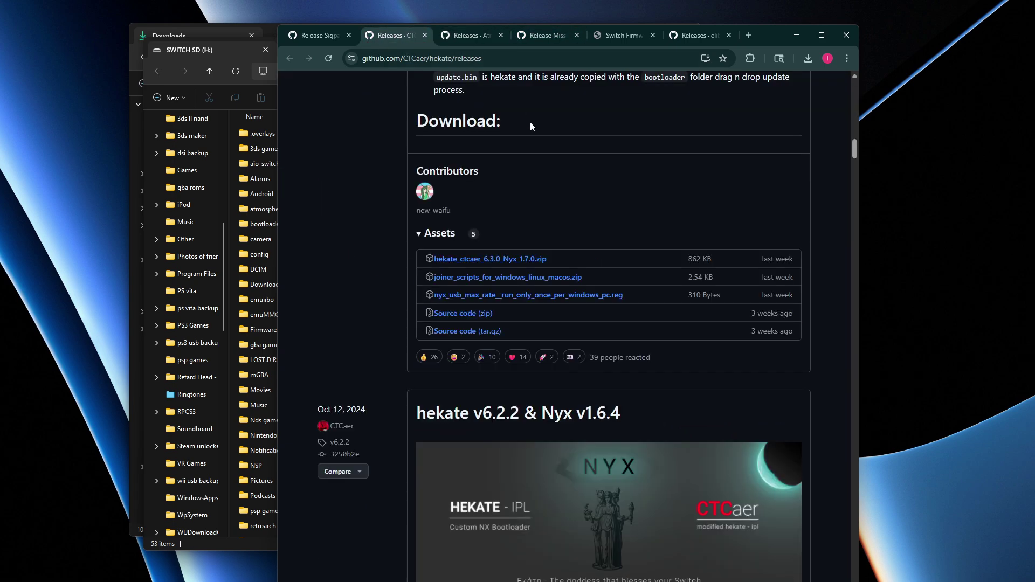
scroll(529, 121, up, 15)
scroll(554, 112, up, 2)
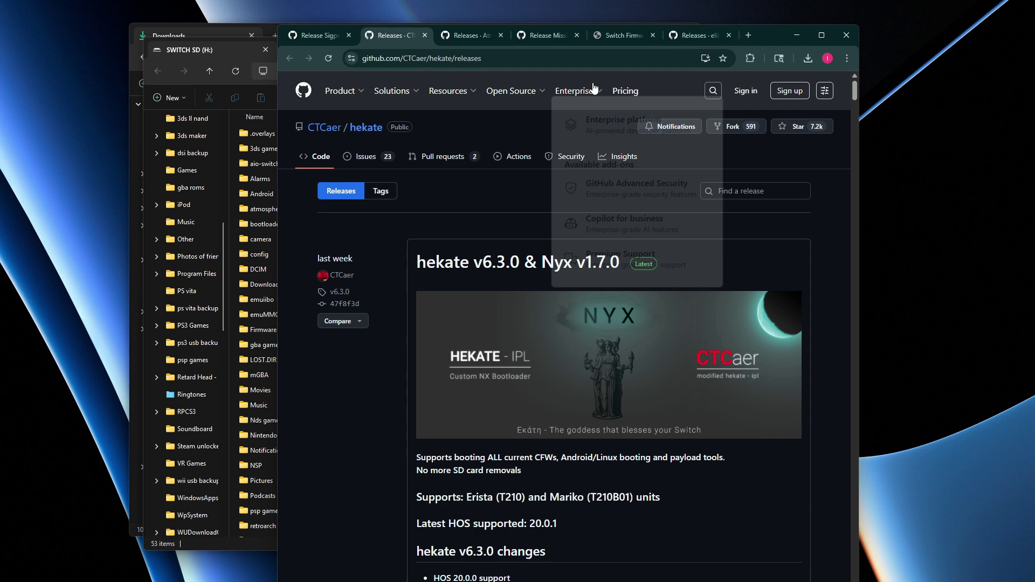
click(703, 34)
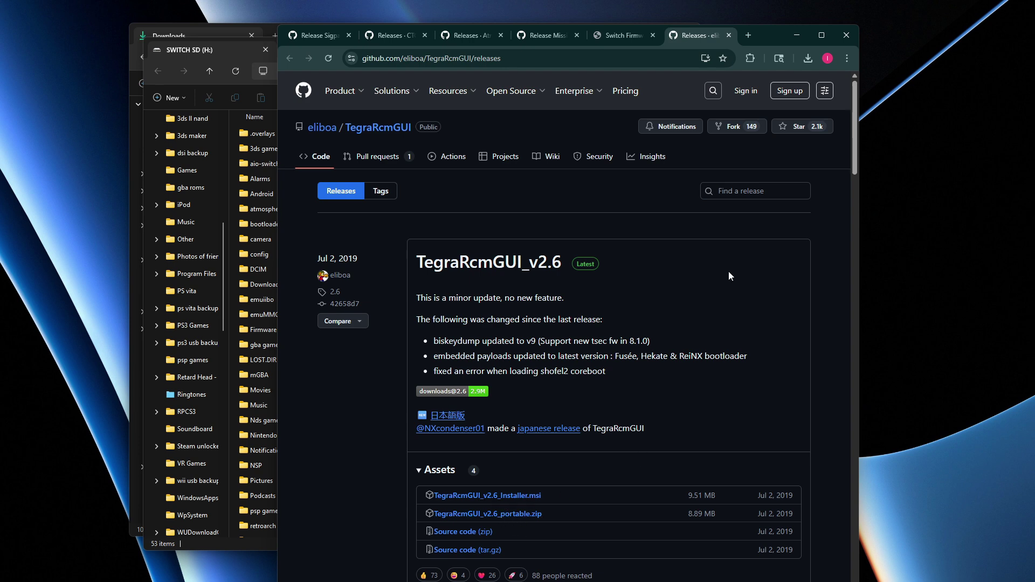
Switch to File Explorer and copy fusee.bin from Downloads to the root of SWITCH SD (H:), replacing the existing file.
click(843, 35)
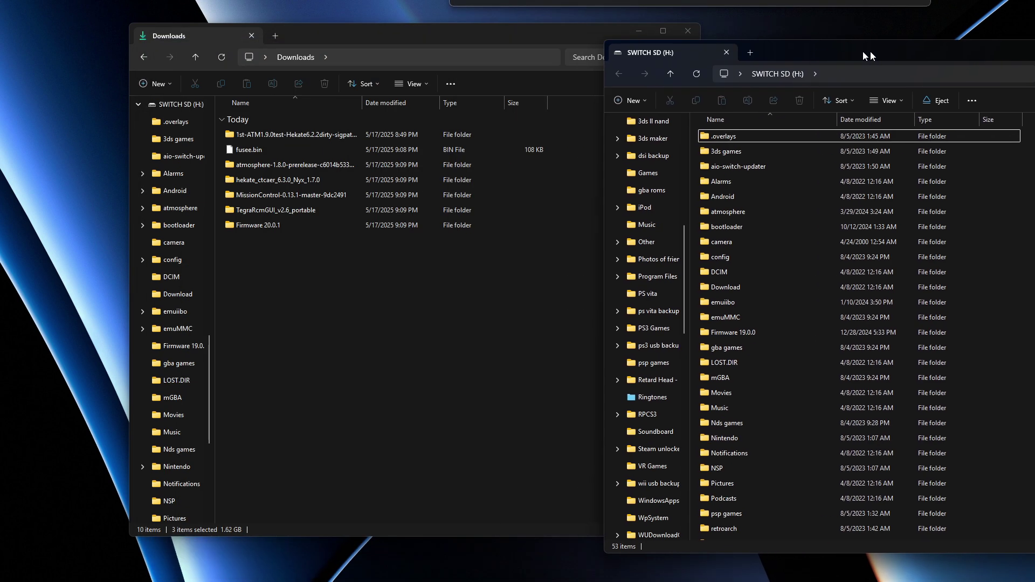
drag(410, 48, 398, 47)
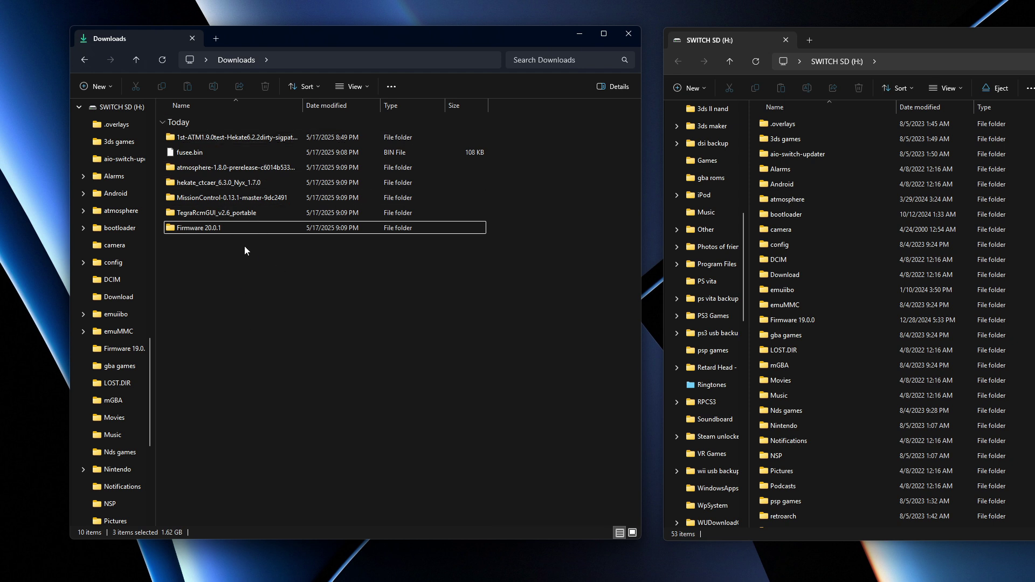
click(241, 156)
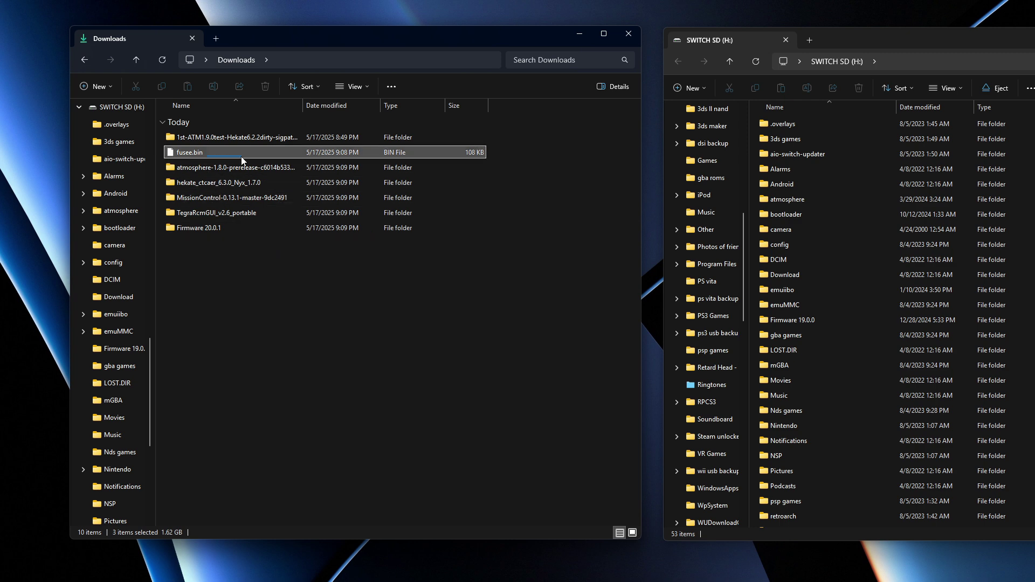
drag(242, 159, 948, 210)
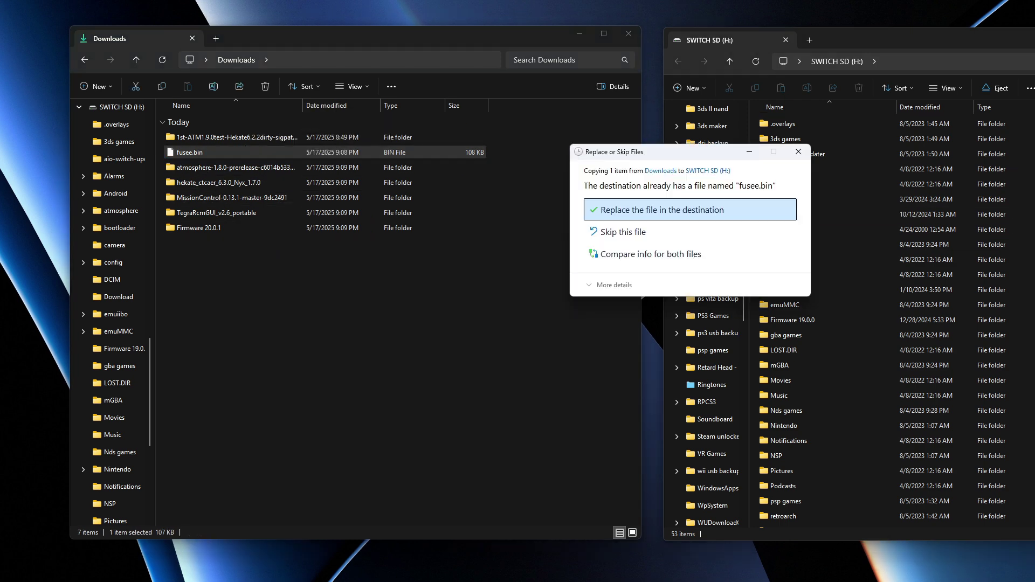
click(738, 222)
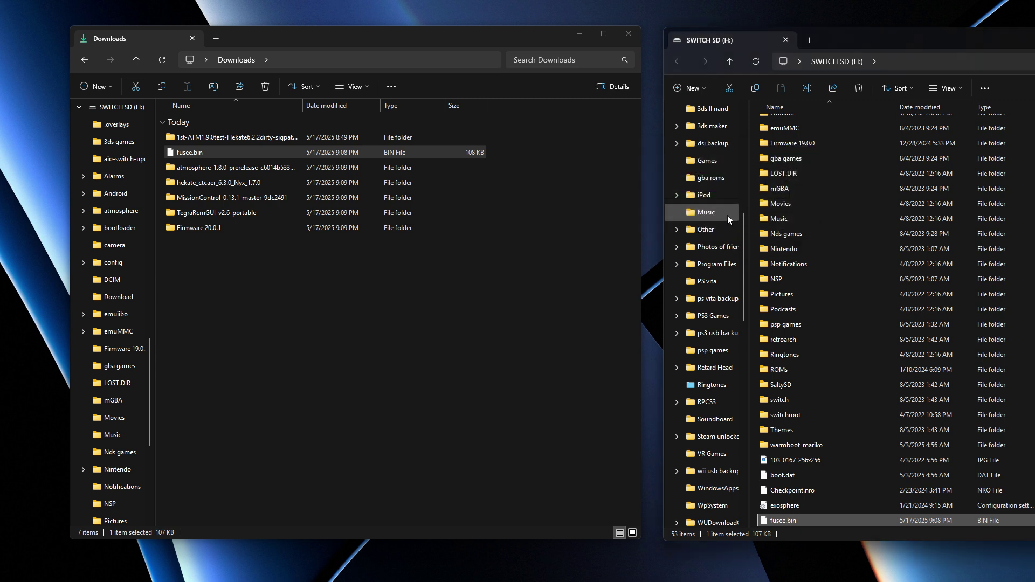
Permanently delete the Firmware 19.0.0 folder from the SD card.
click(784, 149)
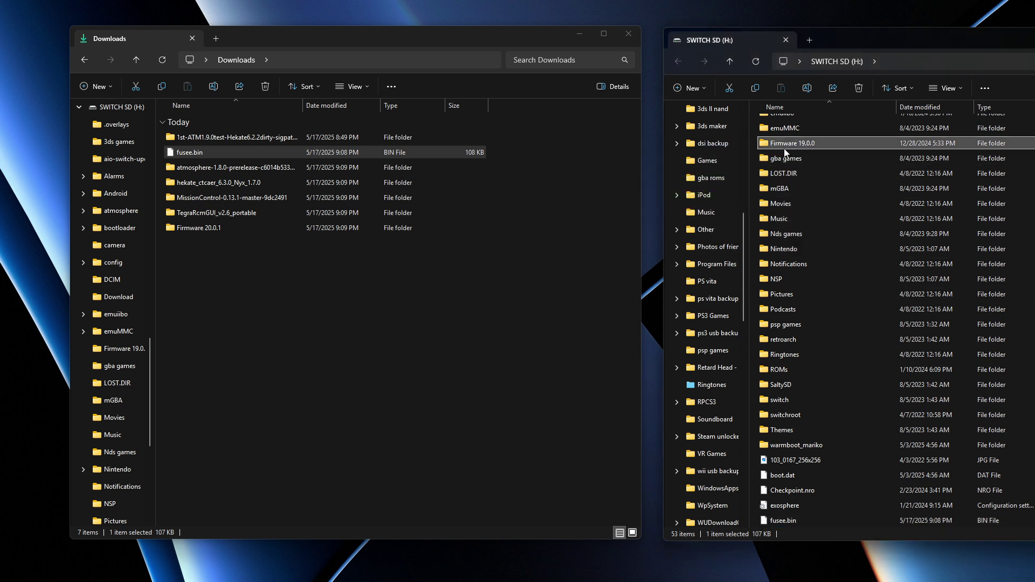
click(859, 88)
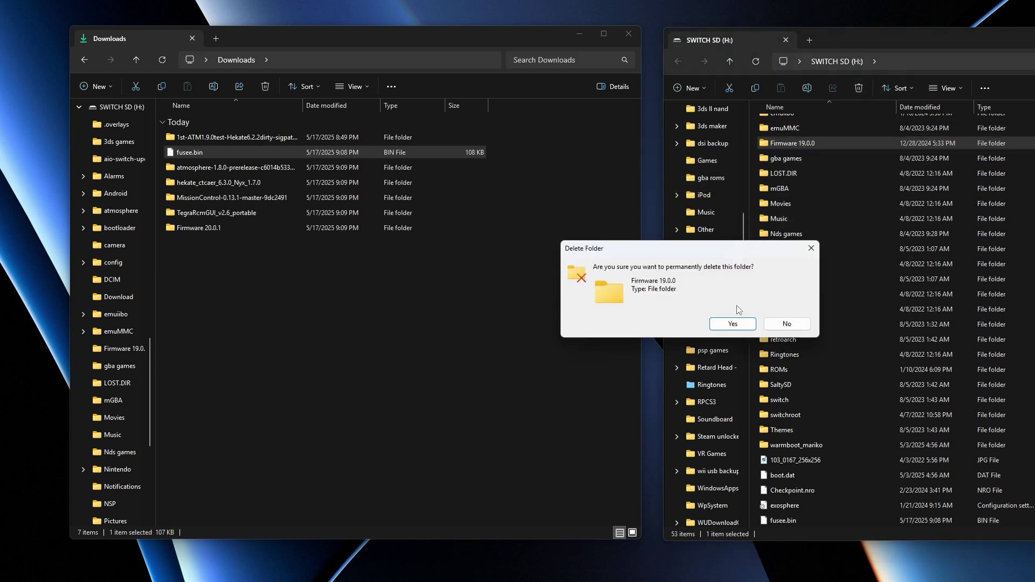
click(732, 319)
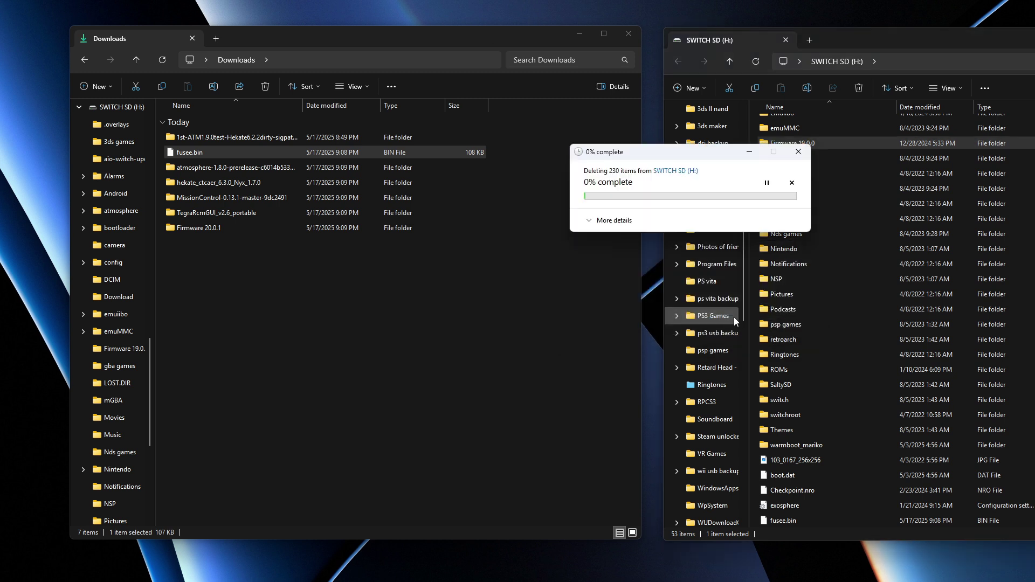
Delete the old fusee.bin from the SD card's bootloader/payloads folder and copy in the one from Downloads.
scroll(905, 211, up, 1)
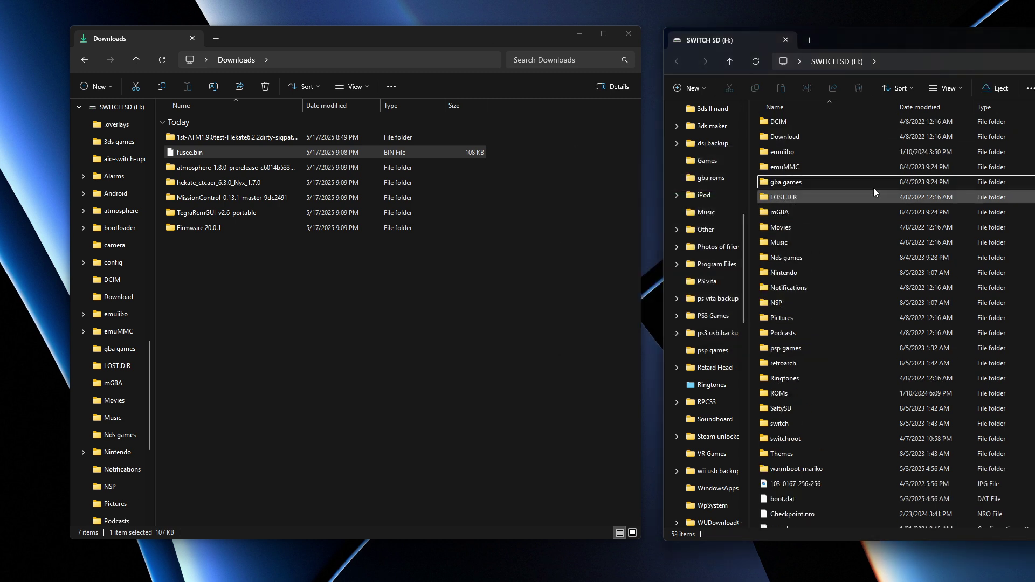
drag(841, 41, 546, 72)
scroll(528, 223, up, 3)
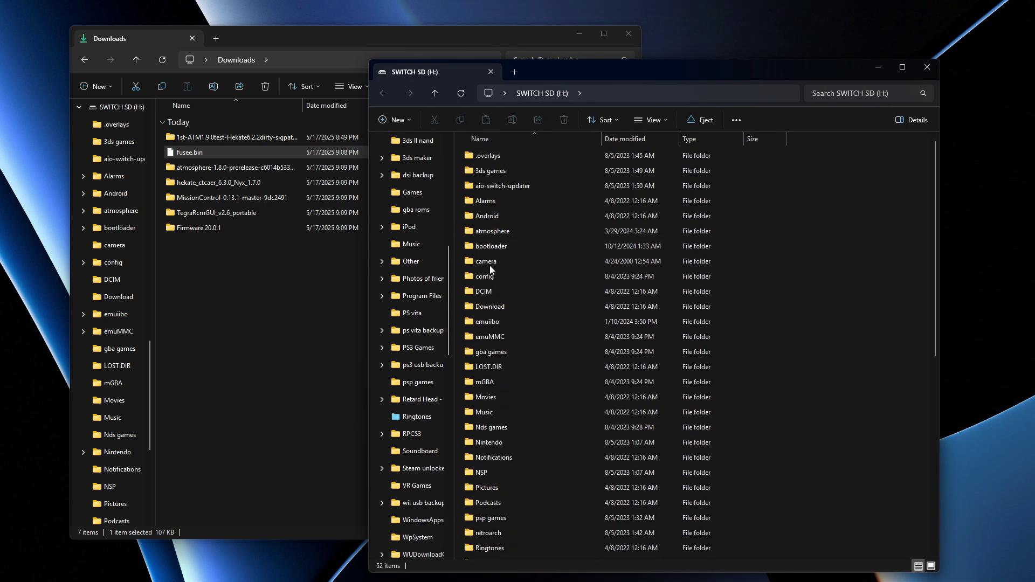
double_click(469, 251)
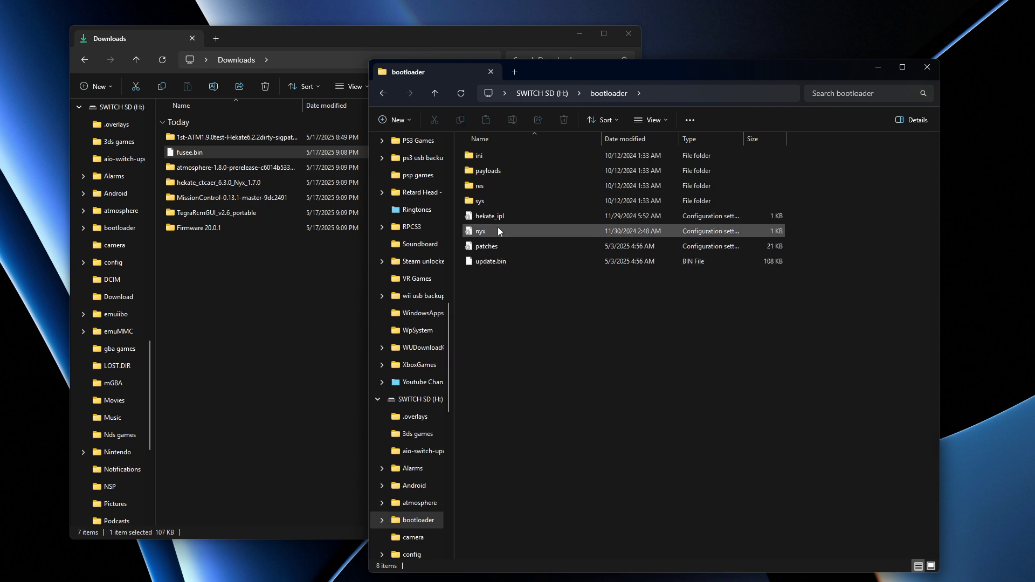
double_click(493, 173)
click(493, 172)
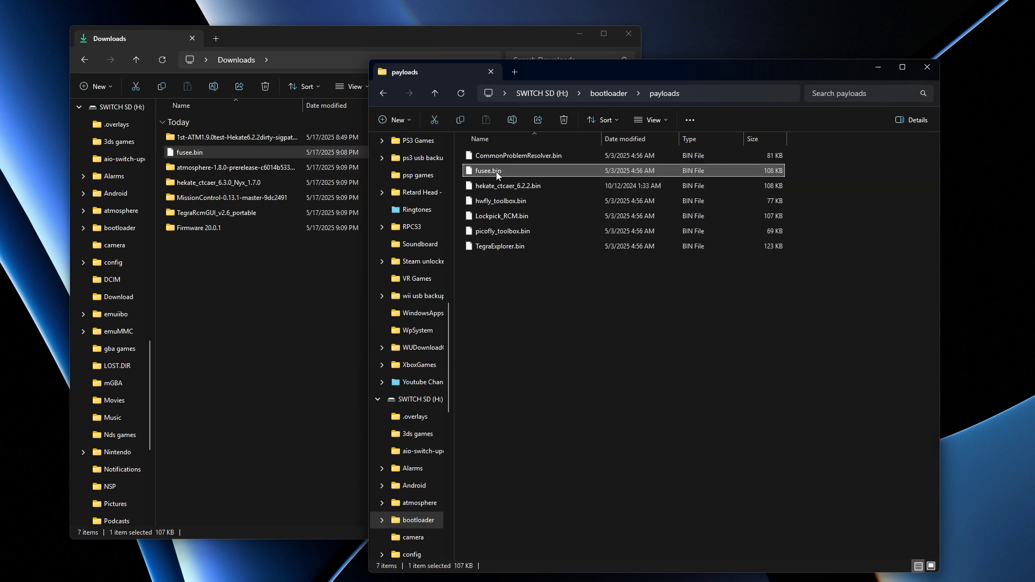
click(563, 120)
click(731, 323)
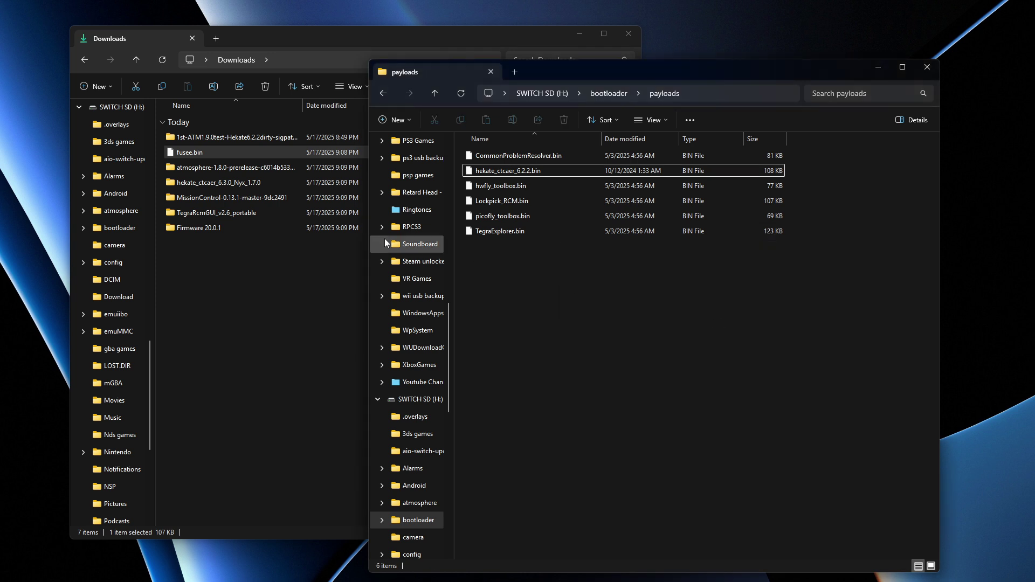
drag(248, 151, 607, 301)
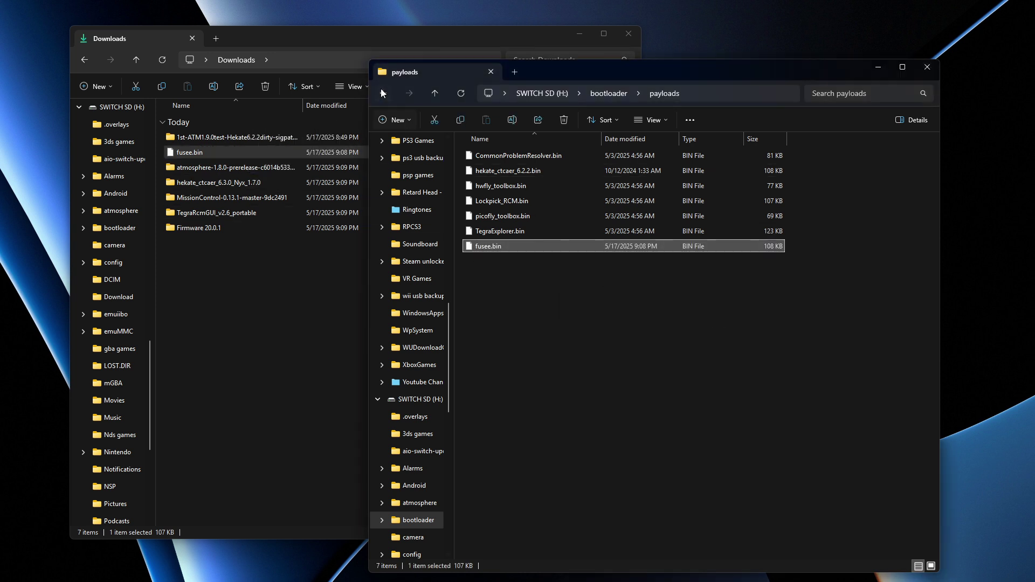
Replace hekate_ctcaer_6.2.2.bin in the SD card's payloads folder with hekate_ctcaer_6.3.0.bin from the downloaded hekate folder.
click(199, 182)
double_click(199, 182)
click(729, 316)
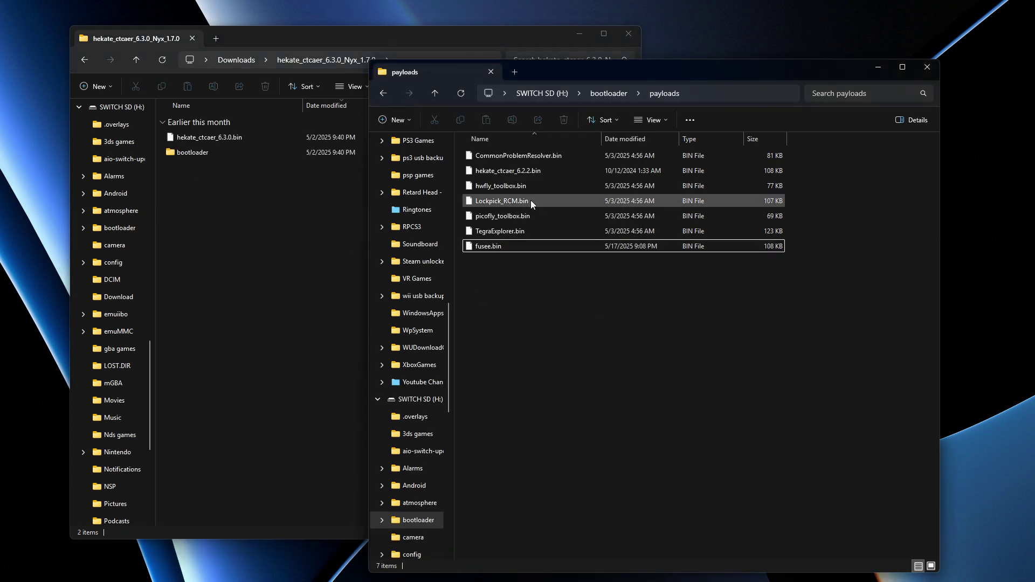
click(503, 170)
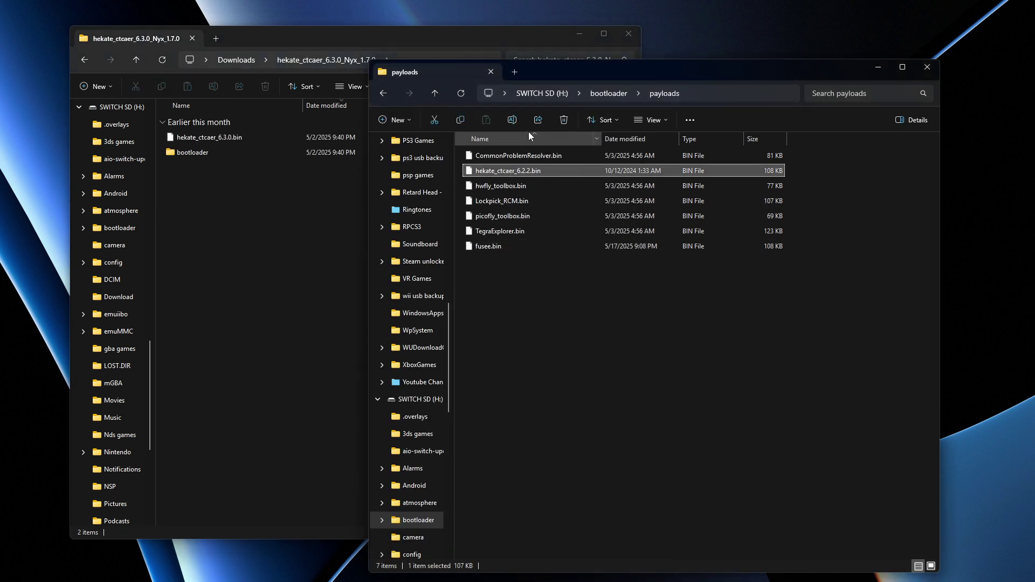
click(562, 121)
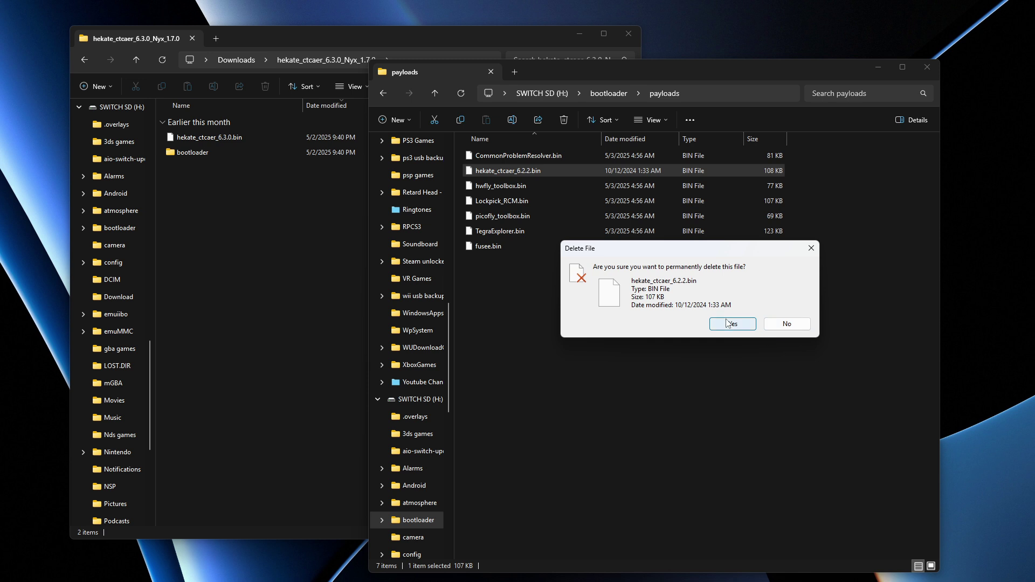
key(Return)
drag(228, 138, 606, 323)
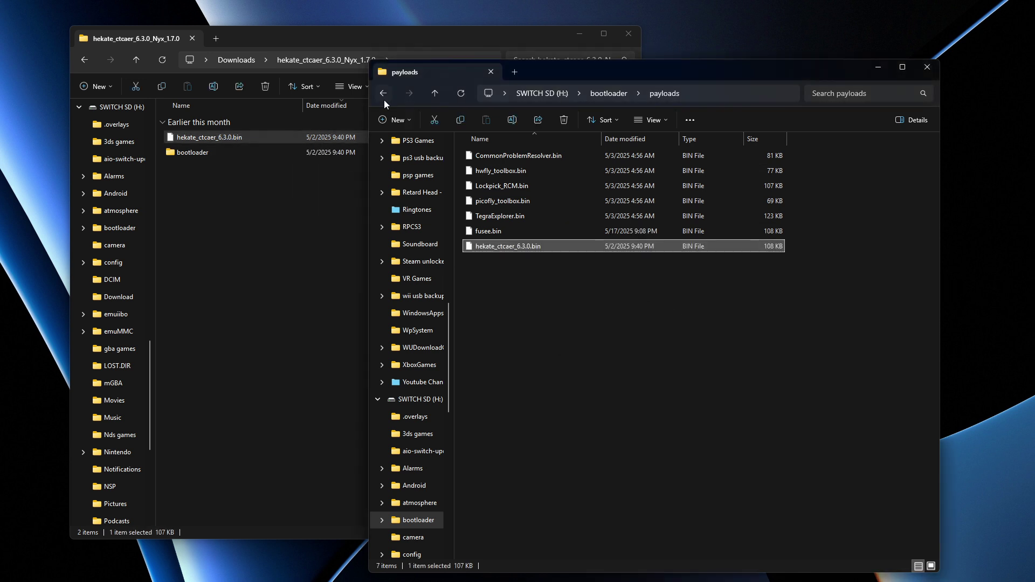
Copy the atmosphere and config folders from MissionControl-0.13.1 to the SD card's root, replacing files with the same names.
click(383, 98)
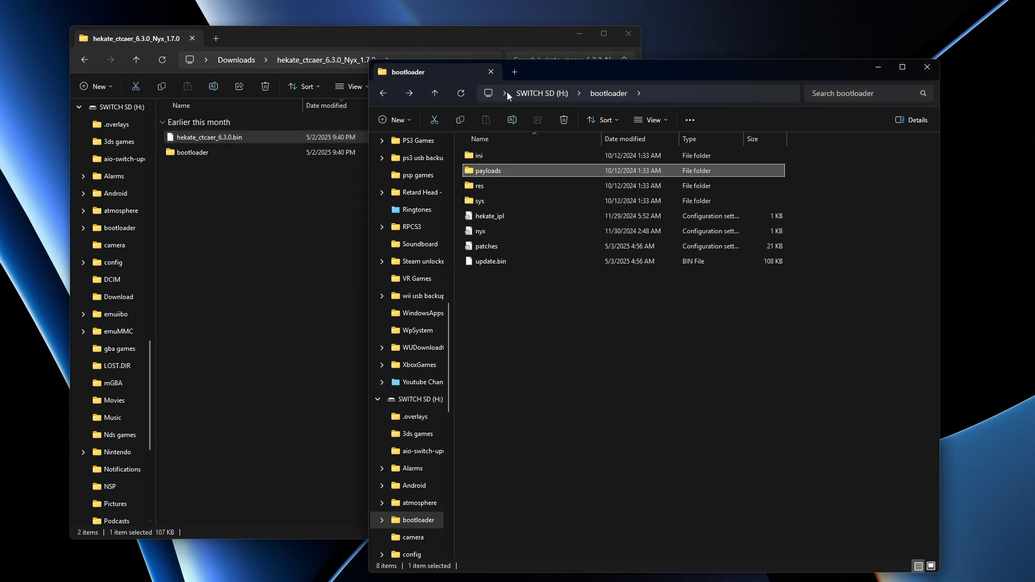
drag(606, 72, 942, 54)
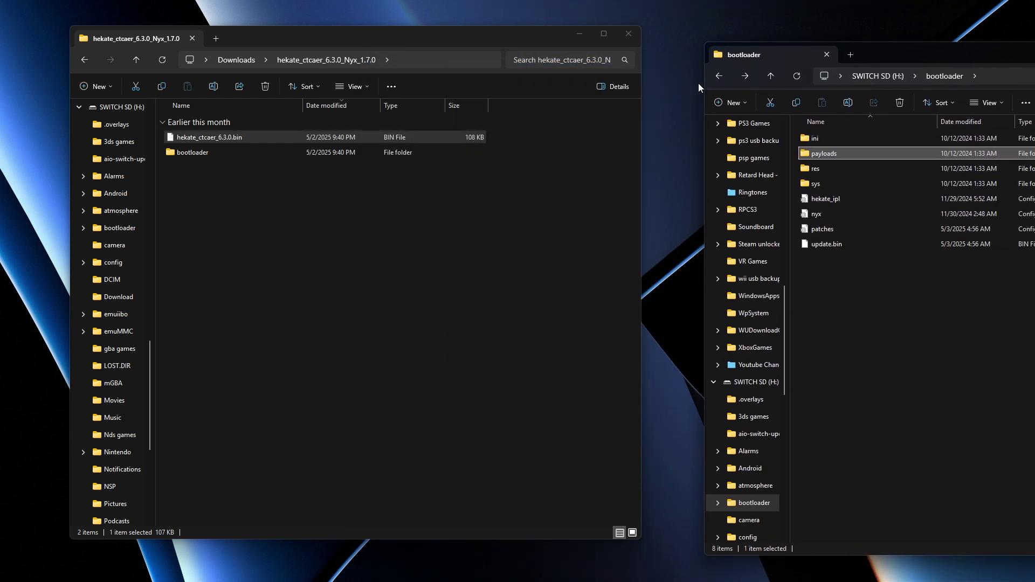
click(719, 80)
click(80, 62)
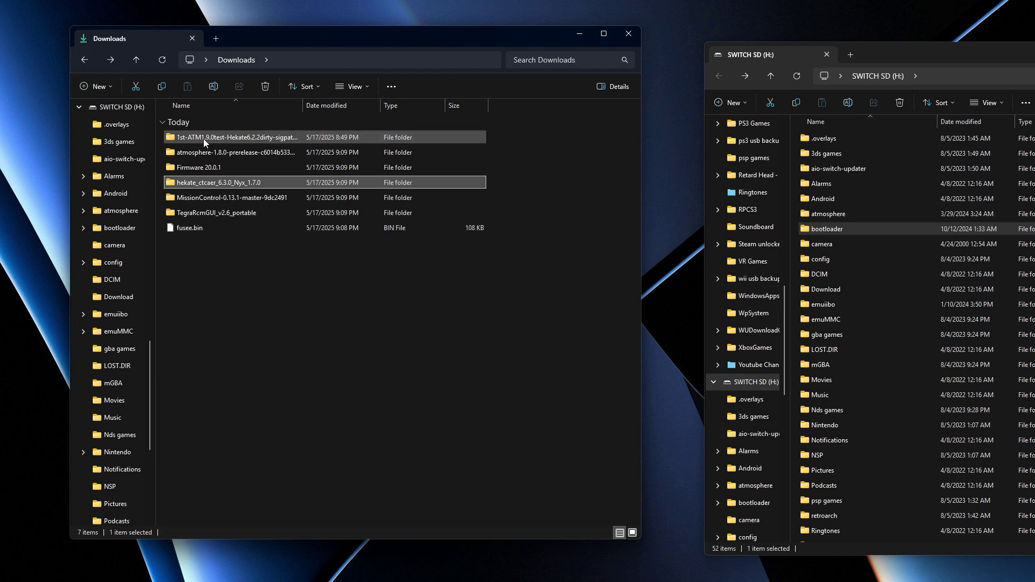
click(199, 214)
double_click(202, 199)
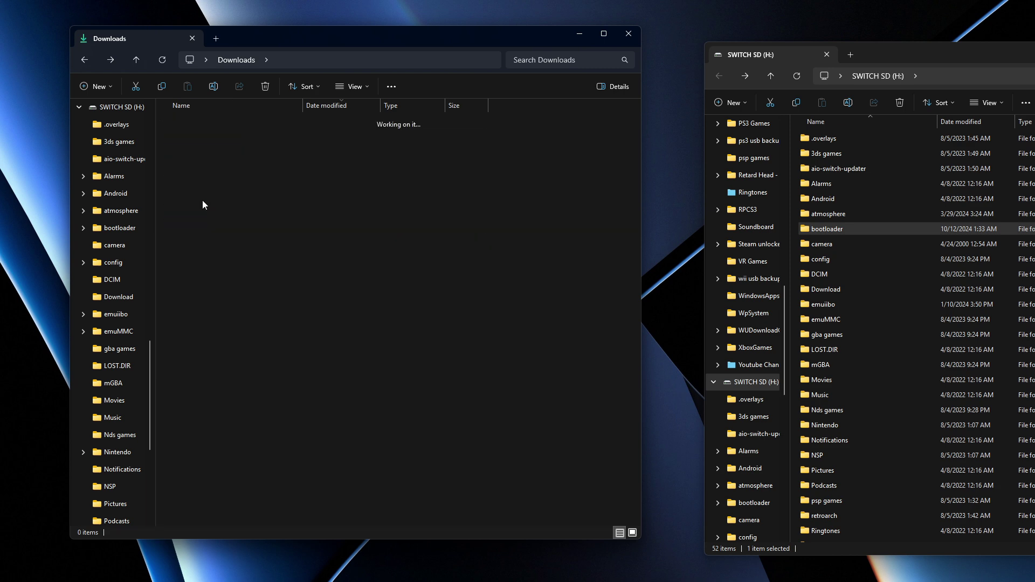
drag(232, 272, 752, 382)
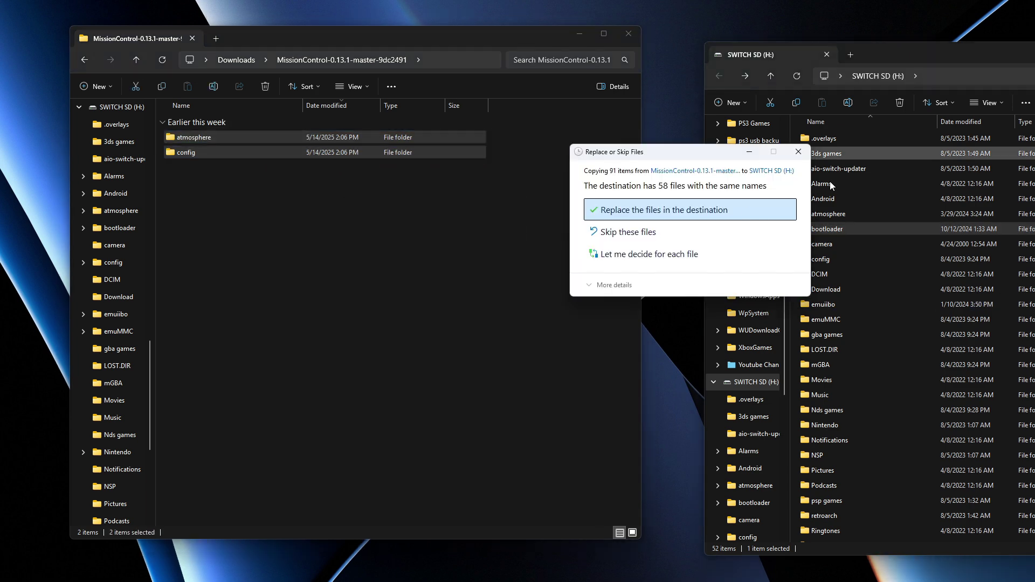
click(739, 219)
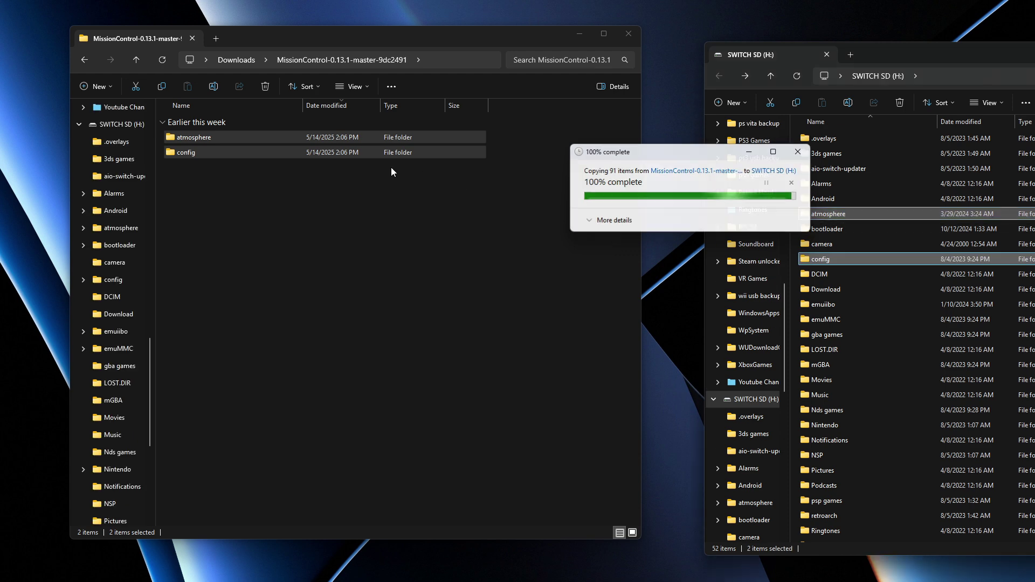
Copy hekate_ctcaer_6.3.0.bin and the bootloader folder from hekate_ctcaer_6.3.0_Nyx_1.7.0 to the SD card's root, replacing files with the same names.
click(82, 60)
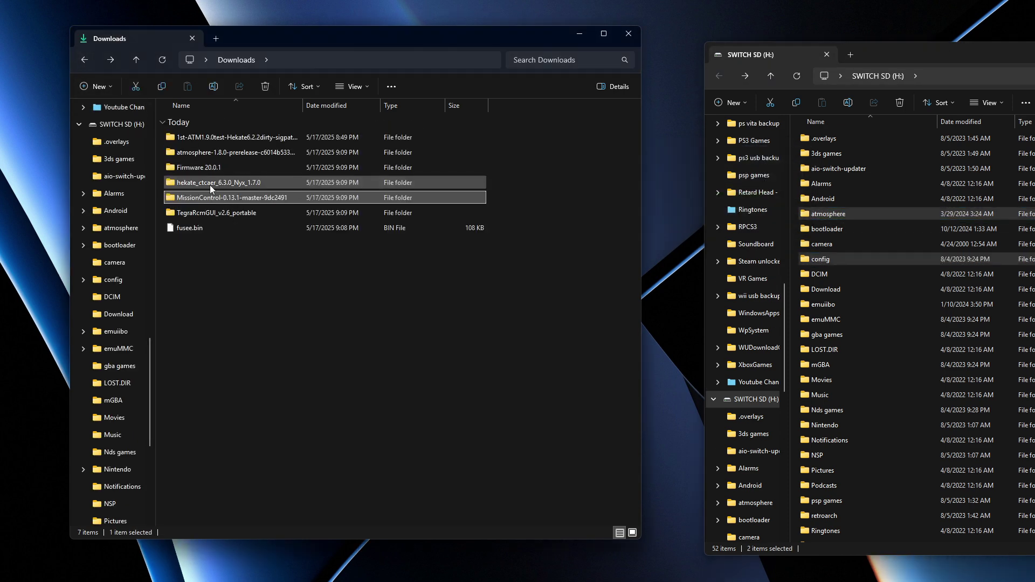
double_click(209, 183)
drag(242, 272, 750, 55)
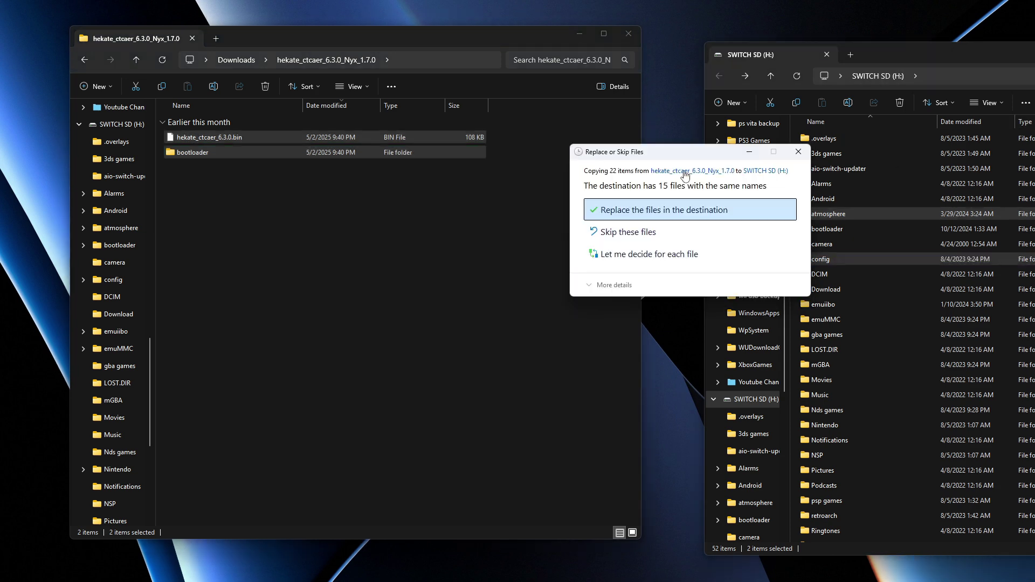
click(621, 212)
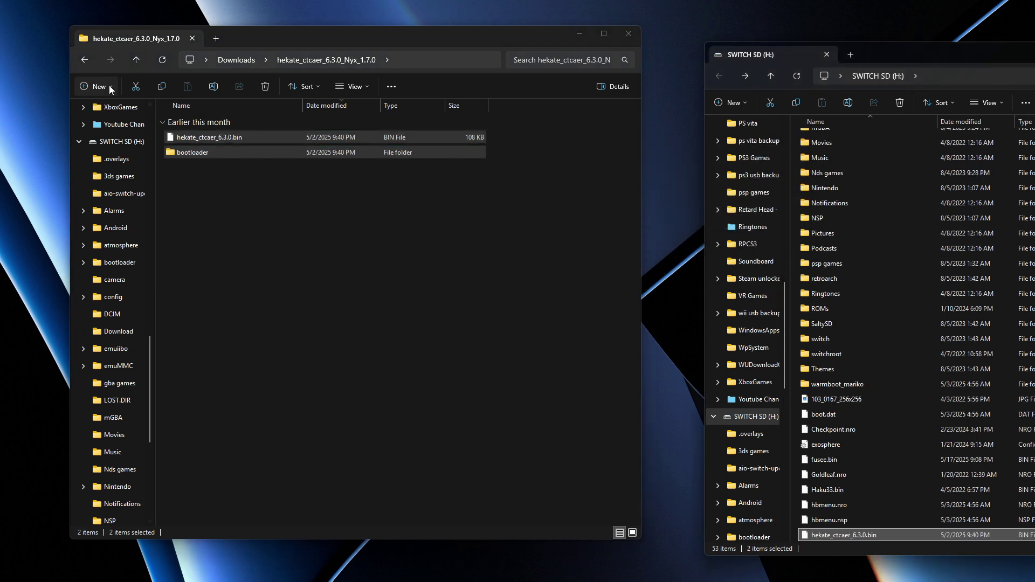
Copy hbmenu.nro and the atmosphere and switch folders from the atmosphere-1.8.0-prerelease download to the SD card's root, replacing existing files.
click(84, 60)
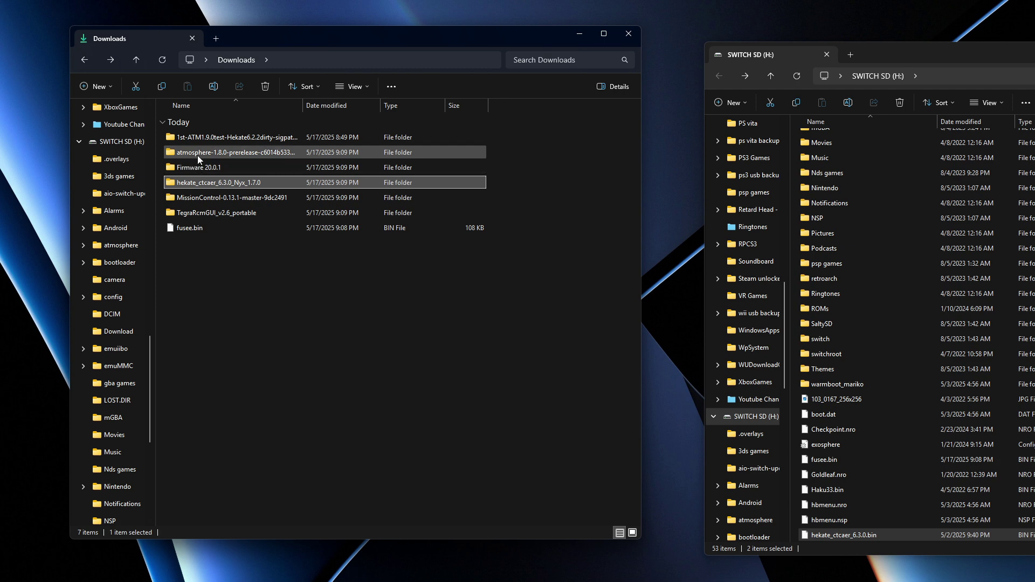
double_click(196, 154)
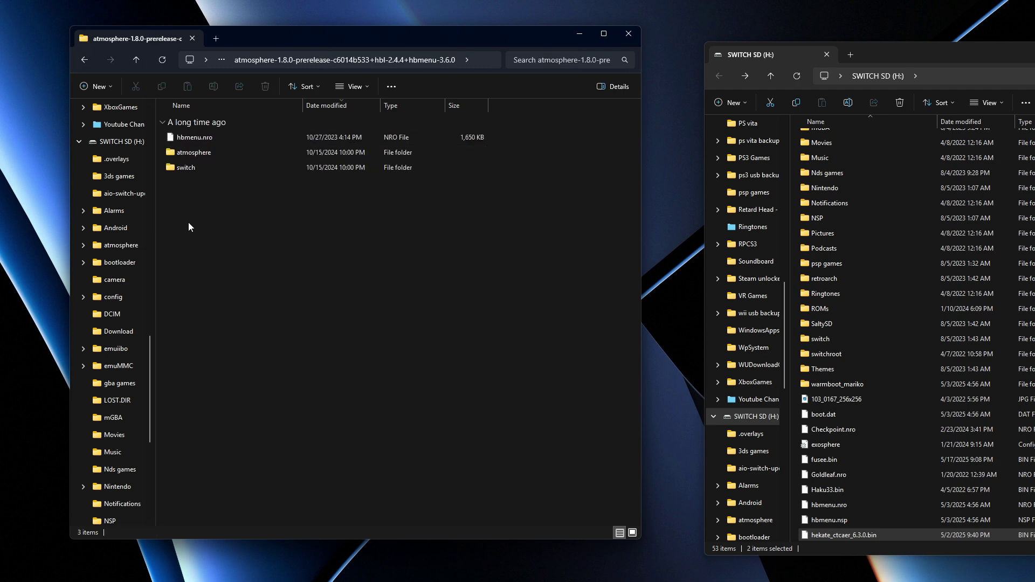
key(ctrl+a)
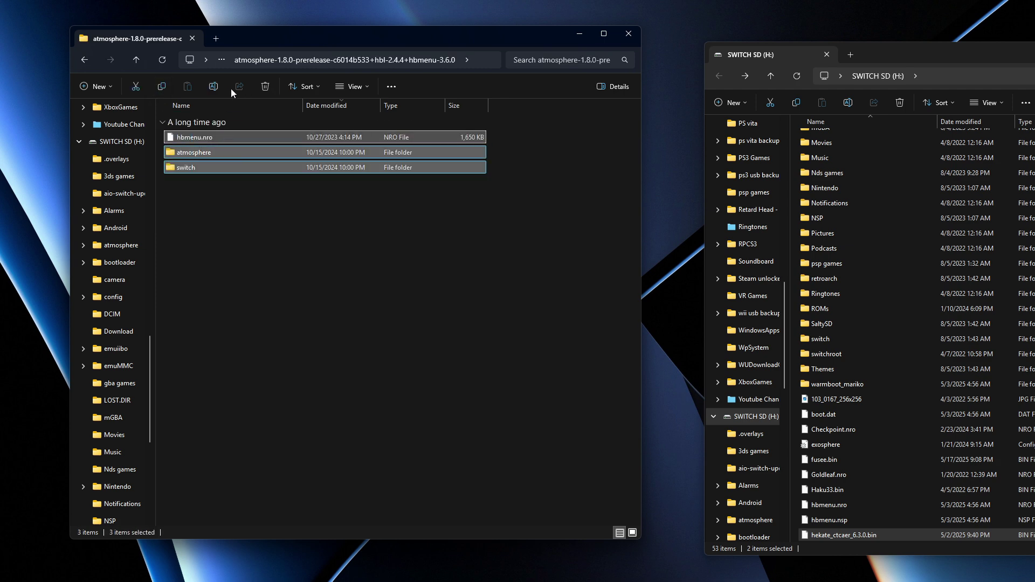
drag(222, 140, 899, 241)
click(661, 211)
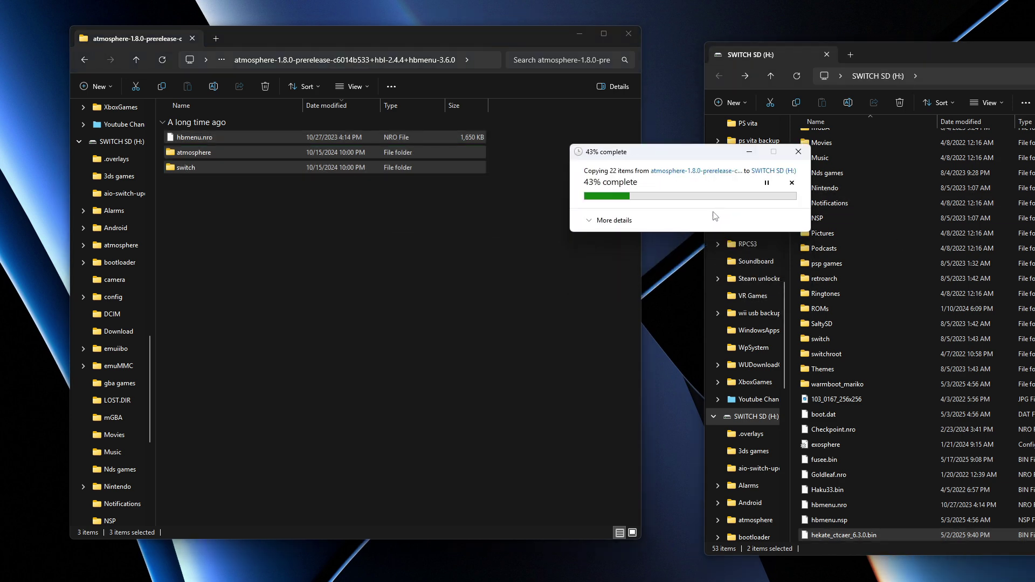
Copy everything in the 1st-ATM1.9.0test-Hekate6.2.2dirty-sigpatch folder to the SD card's root, replacing files with the same names.
click(84, 63)
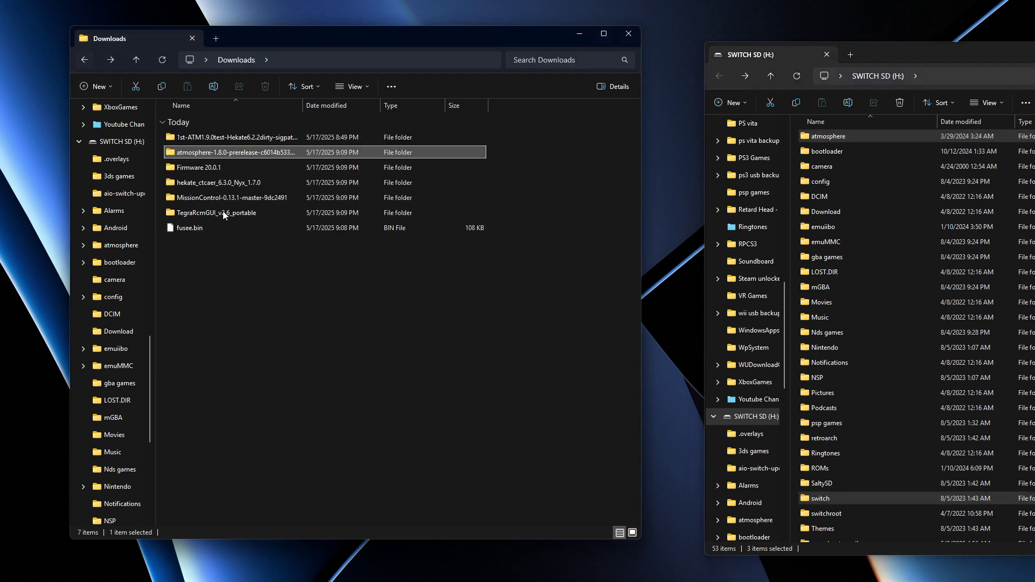
double_click(232, 138)
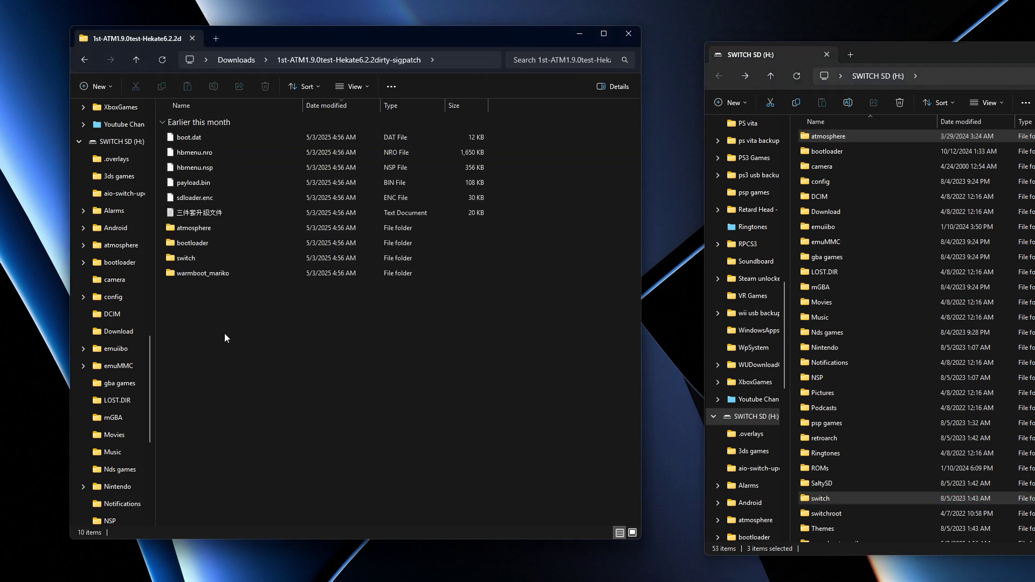
key(ctrl+a)
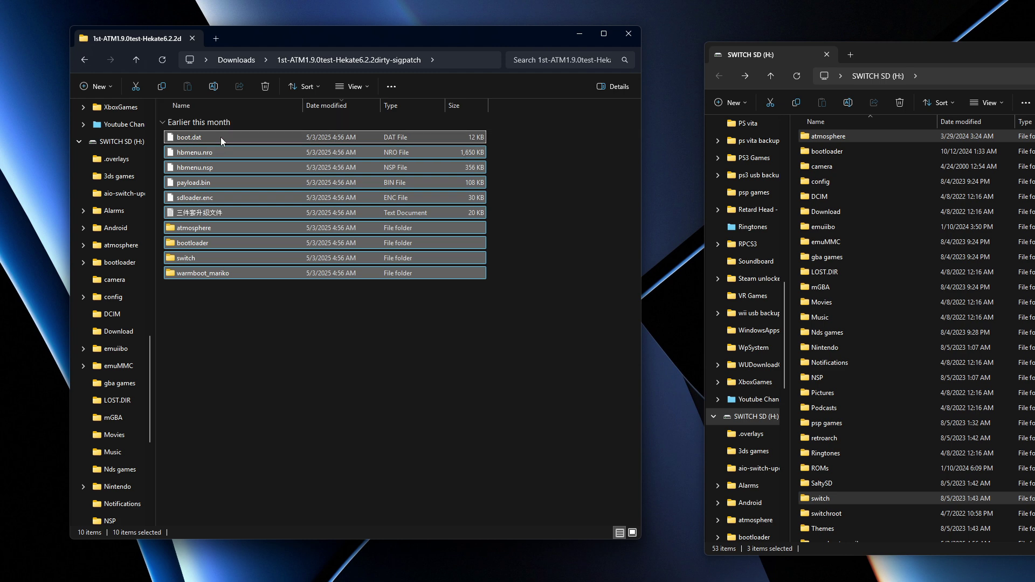
drag(221, 137, 680, 275)
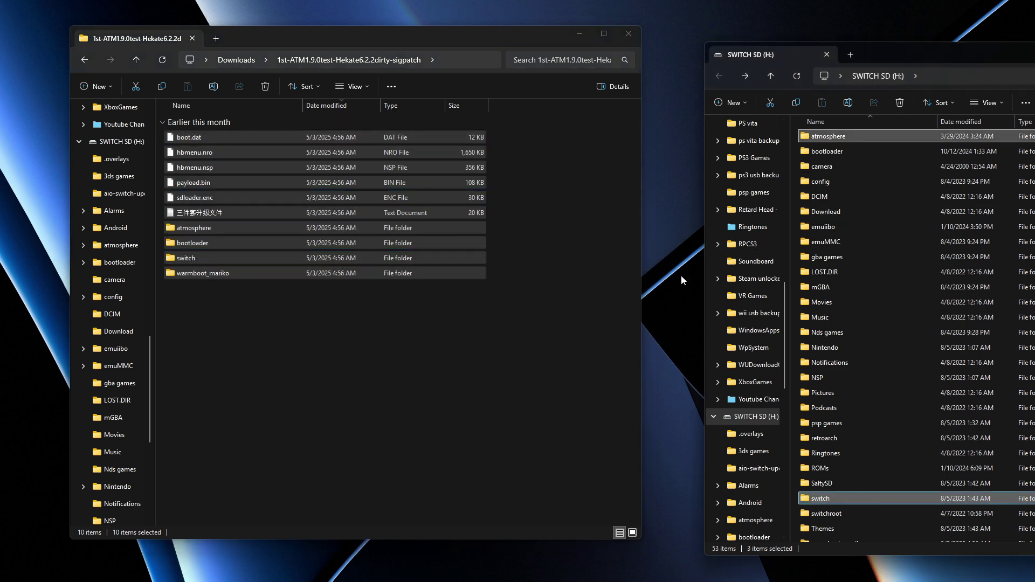
click(653, 206)
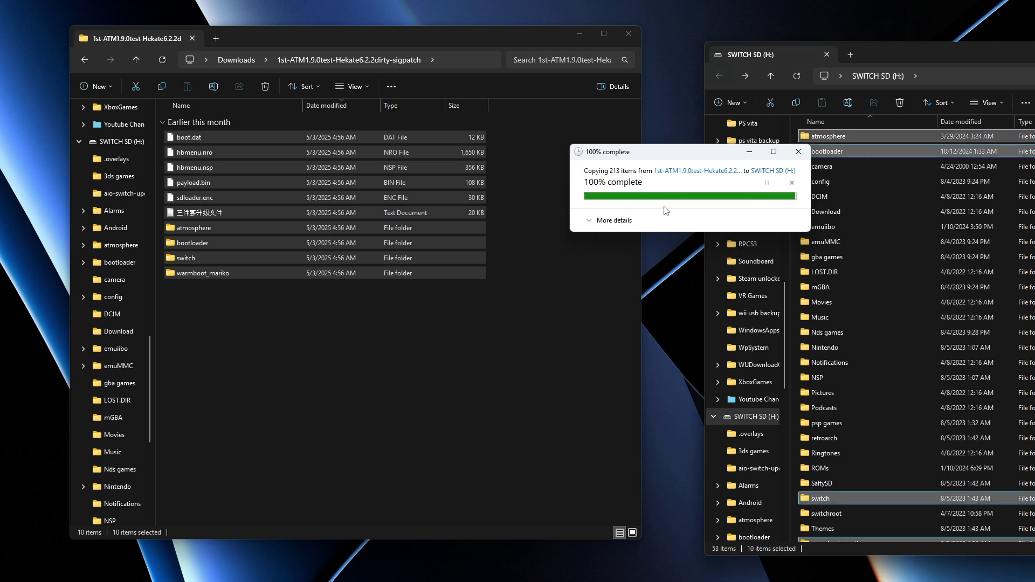
Check the contents of the downloaded Firmware 20.0.1 folder and copy the whole folder to the SD card's root.
click(85, 59)
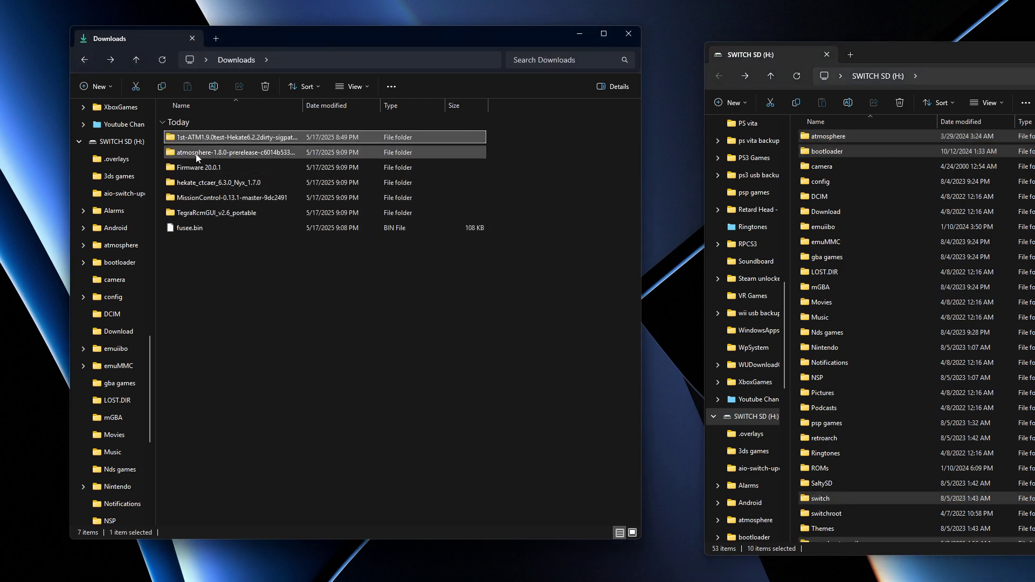
double_click(221, 167)
scroll(277, 283, down, 3)
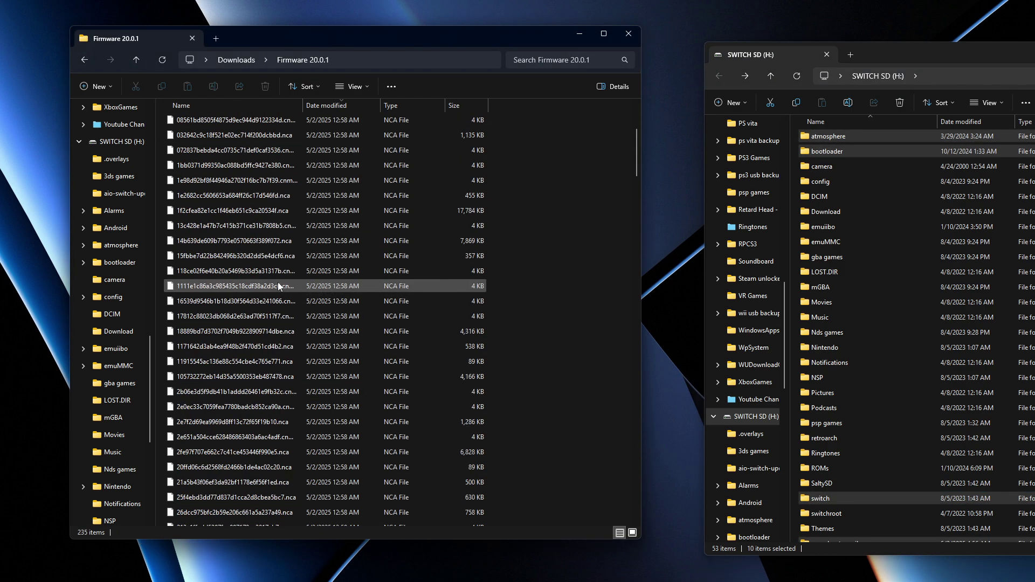
click(84, 60)
drag(196, 171, 862, 323)
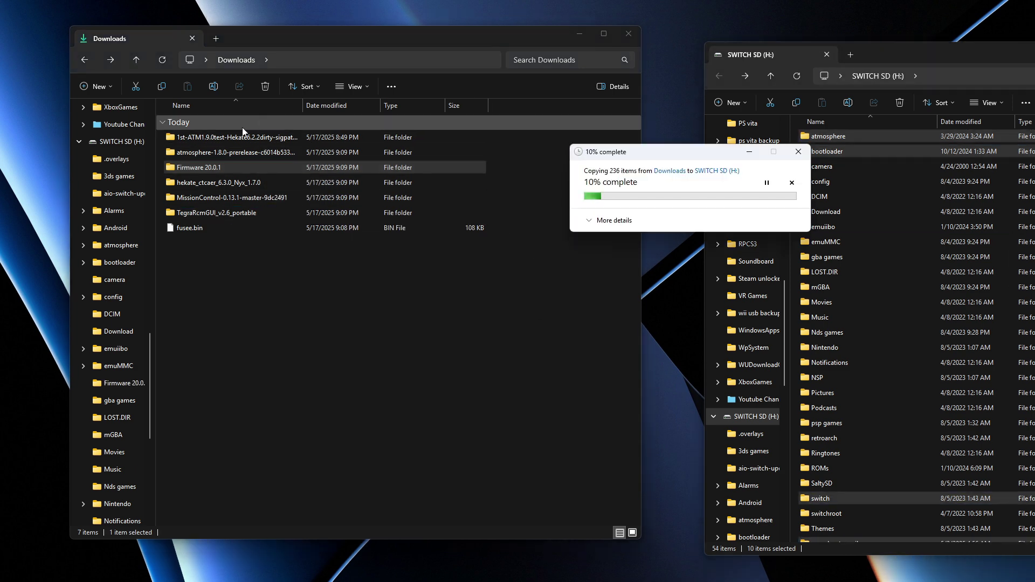
Launch the TegraRcmGUI application from the nested TegraRcmGUI_v2.6_portable folder in Downloads.
double_click(219, 214)
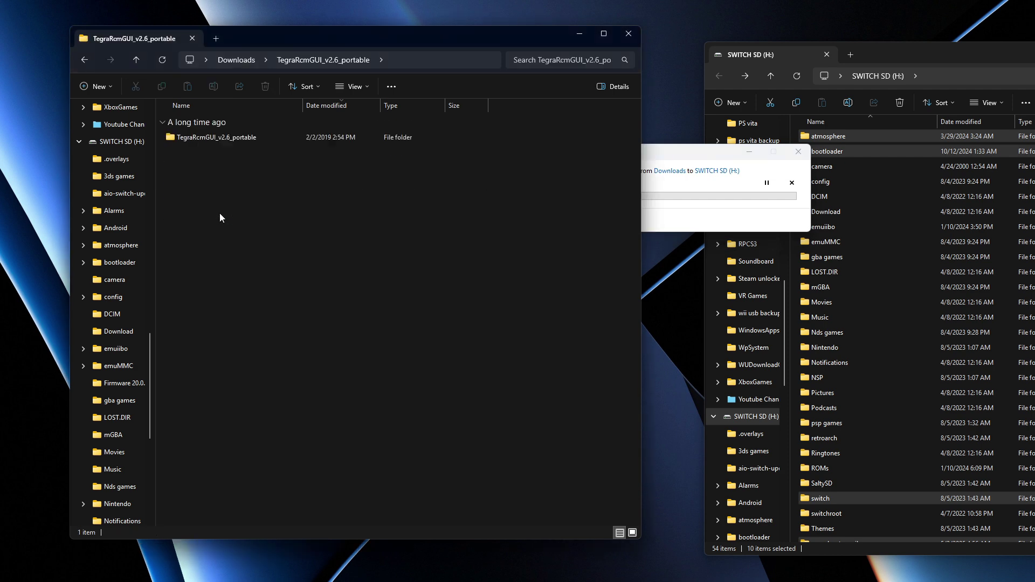
double_click(203, 137)
double_click(211, 137)
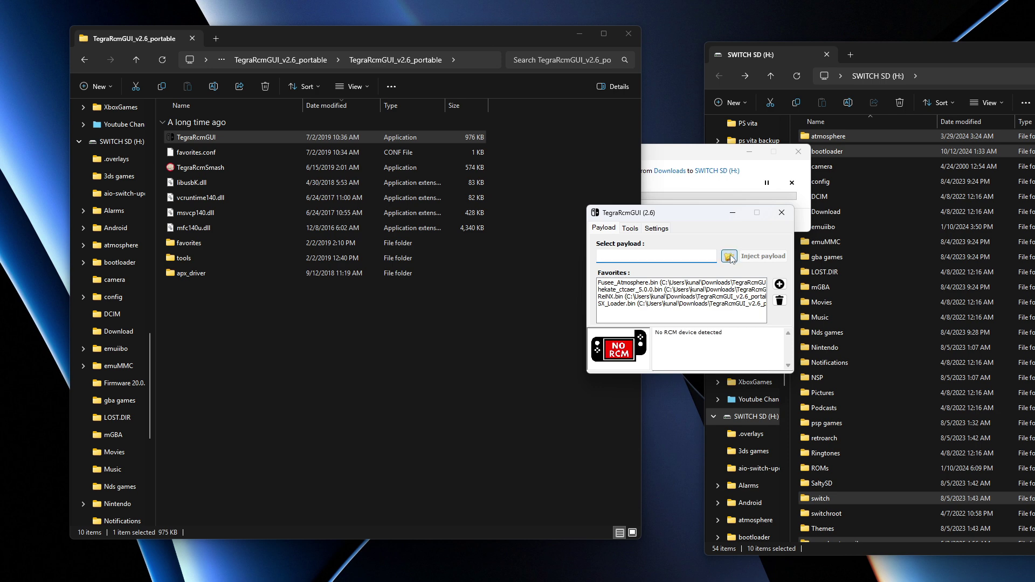
Select the hekate_ctcaer_6.3.0 .bin file from the downloaded hekate folder as the payload in TegraRcmGUI.
click(729, 257)
drag(735, 233, 407, 123)
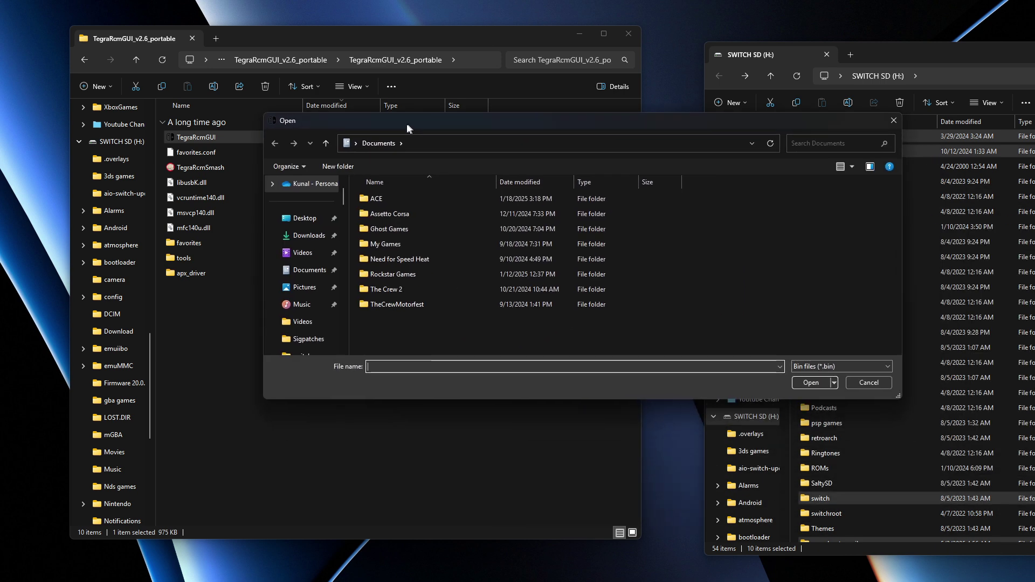
click(288, 235)
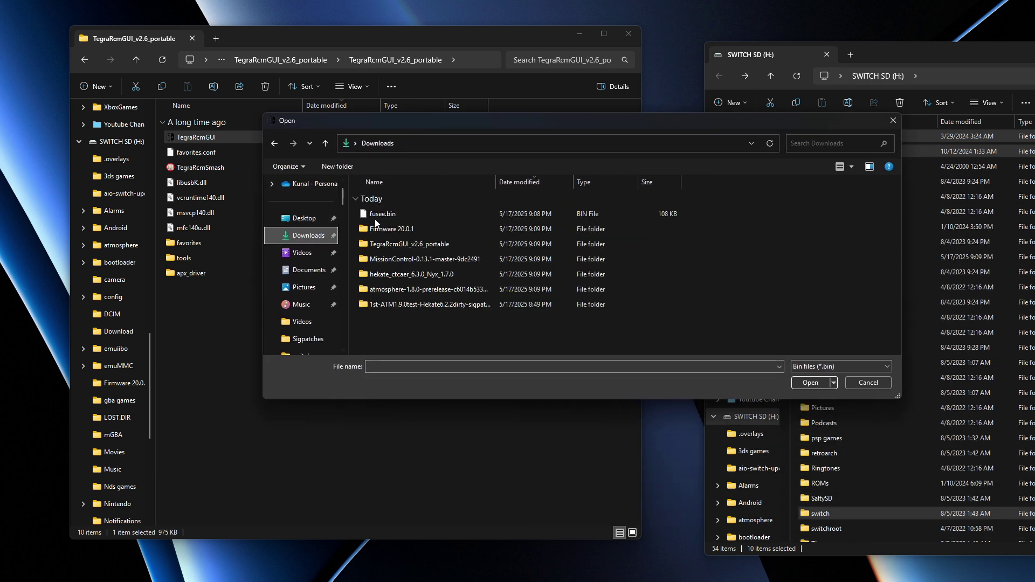
double_click(390, 274)
click(392, 216)
click(806, 382)
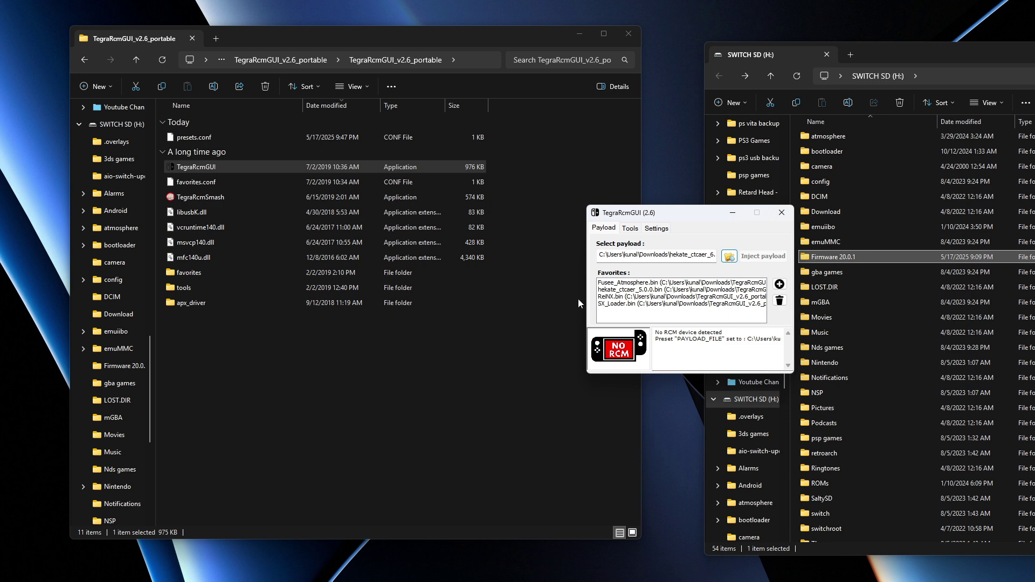
Bring the SD card's File Explorer window forward and eject the SWITCH SD (H:) drive.
drag(1018, 54, 591, 43)
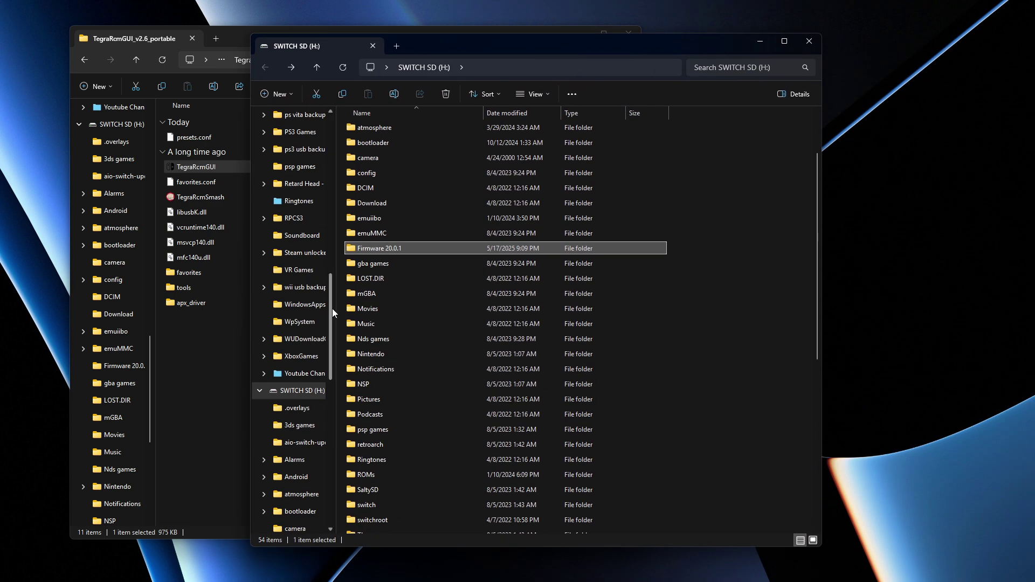
right_click(277, 393)
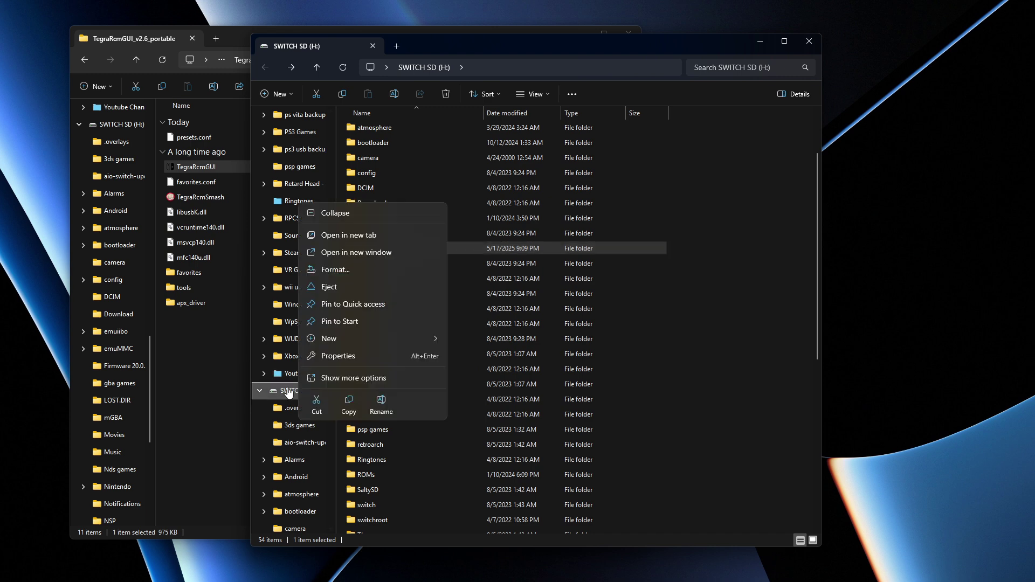
click(343, 293)
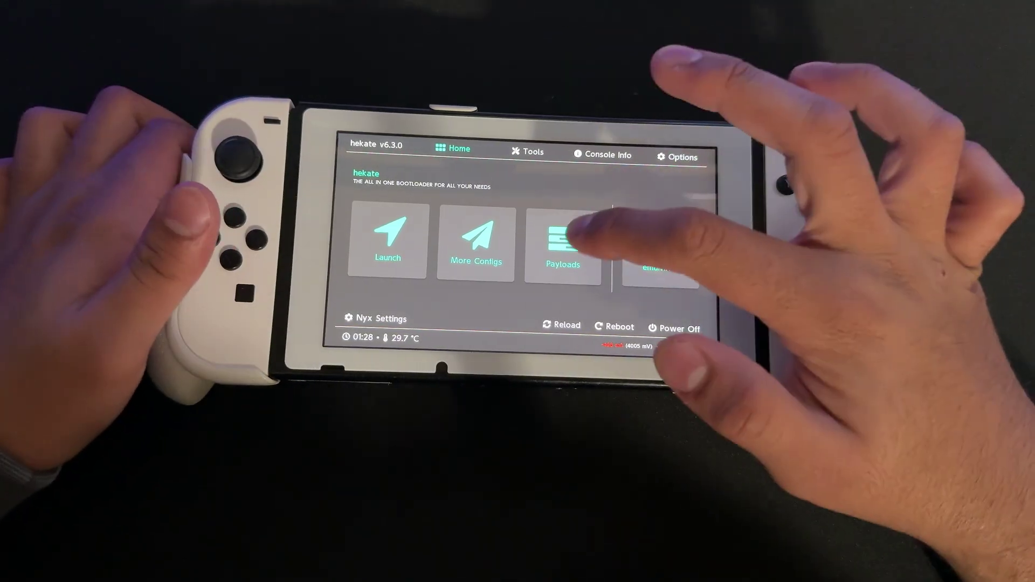
click(562, 245)
click(485, 223)
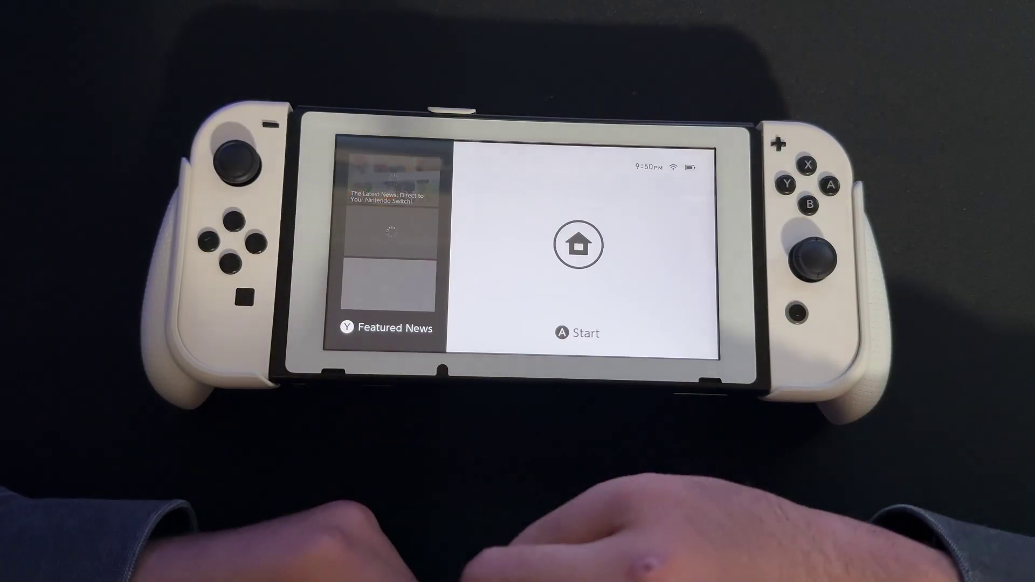
key(a)
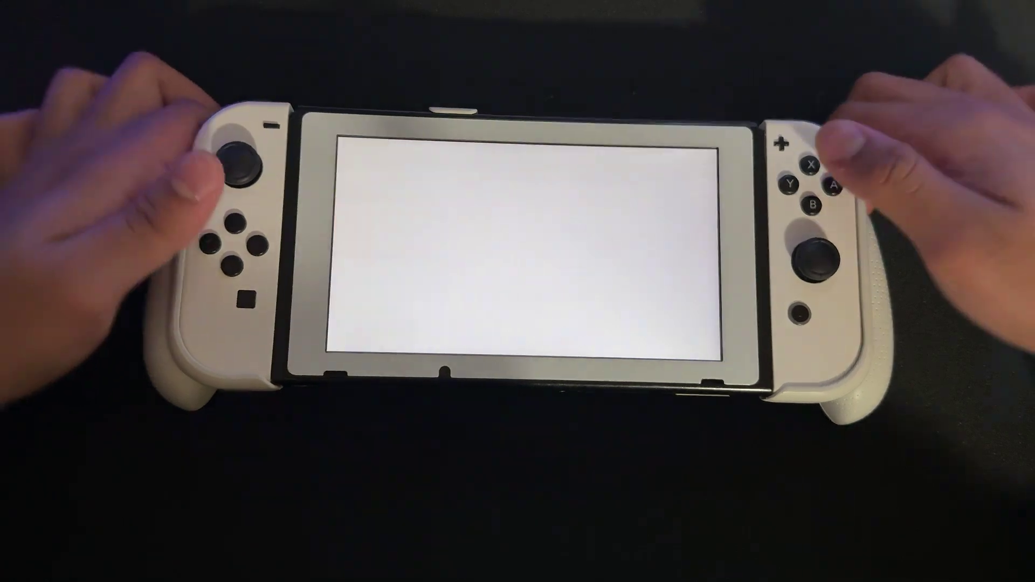
key(Right)
key(Right)
key(Right)
key(Right)
key(Right)
key(Right)
key(Right)
key(Right)
key(Right)
key(Down)
key(Left)
key(Left)
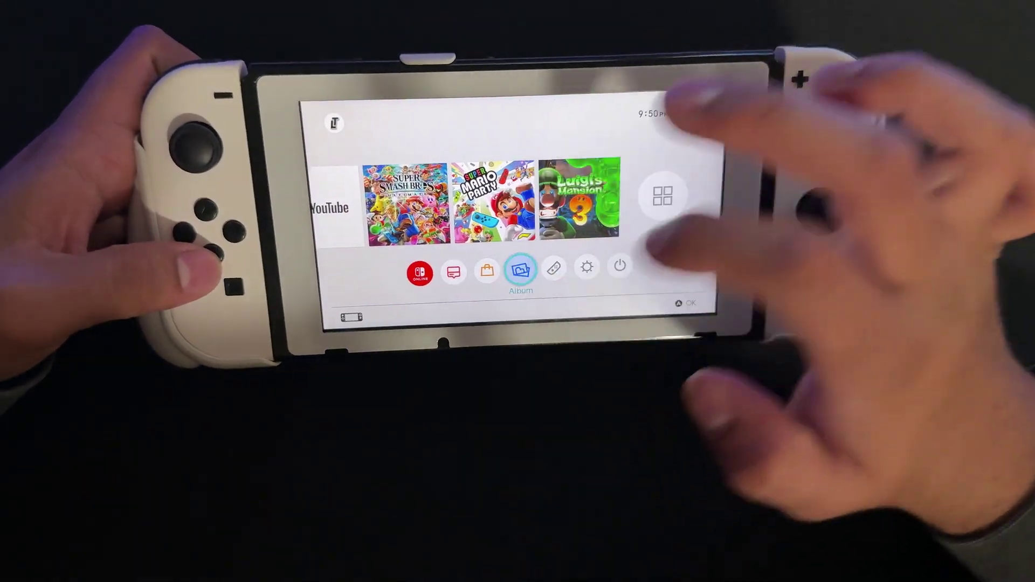
key(a)
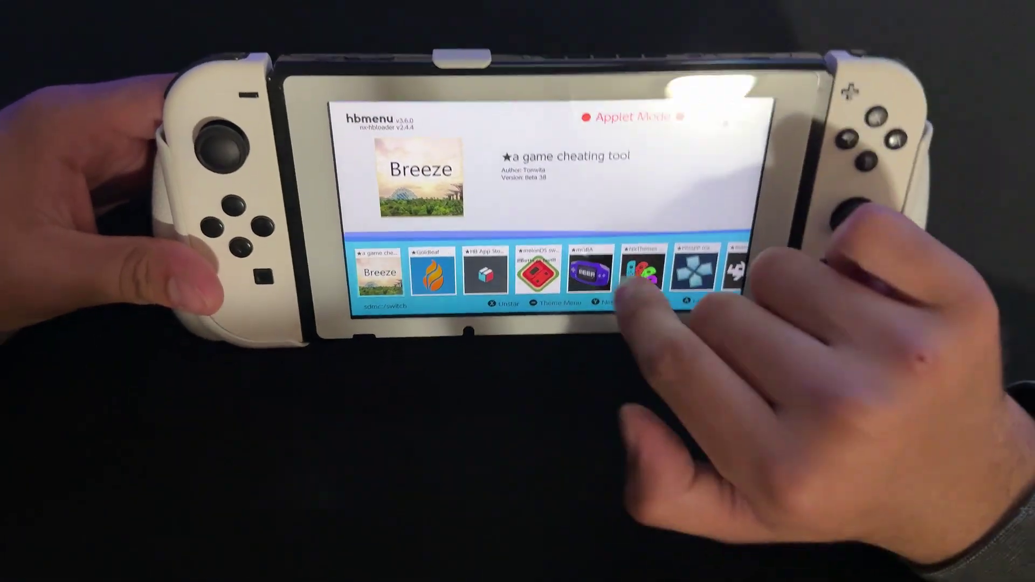
scroll(539, 267, right, 10)
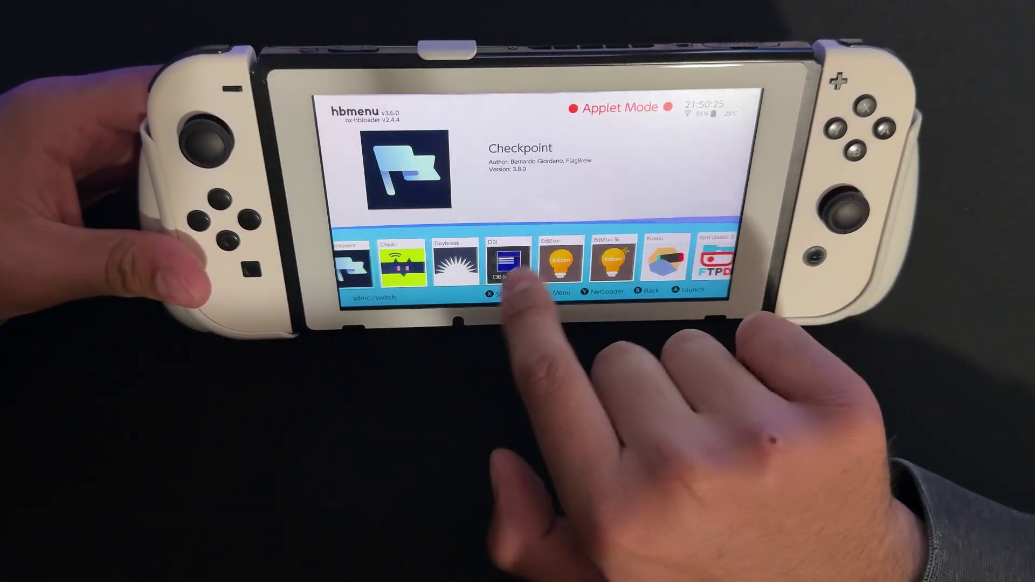
click(455, 263)
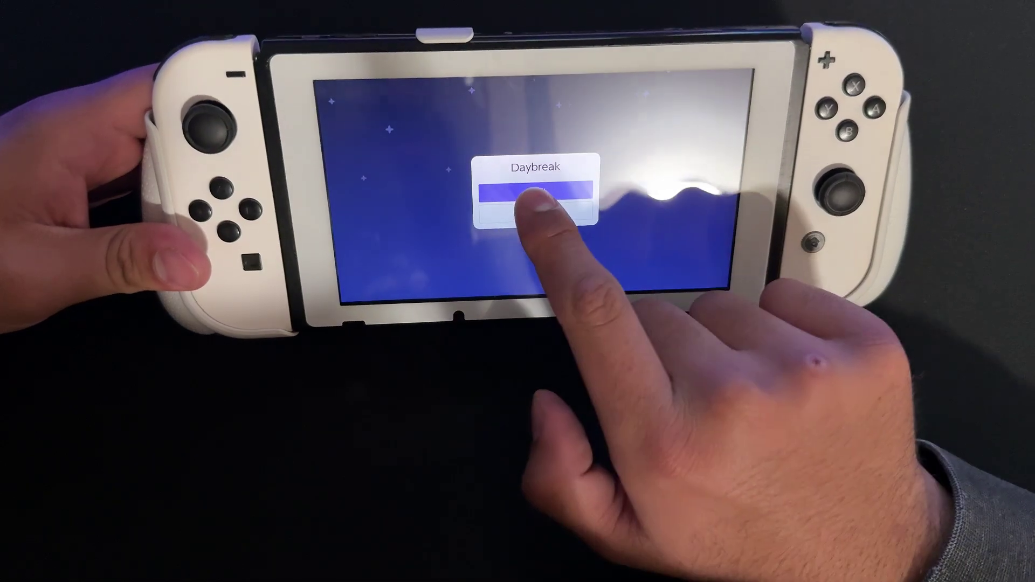
click(535, 191)
key(Down)
key(Down)
key(Down)
click(550, 212)
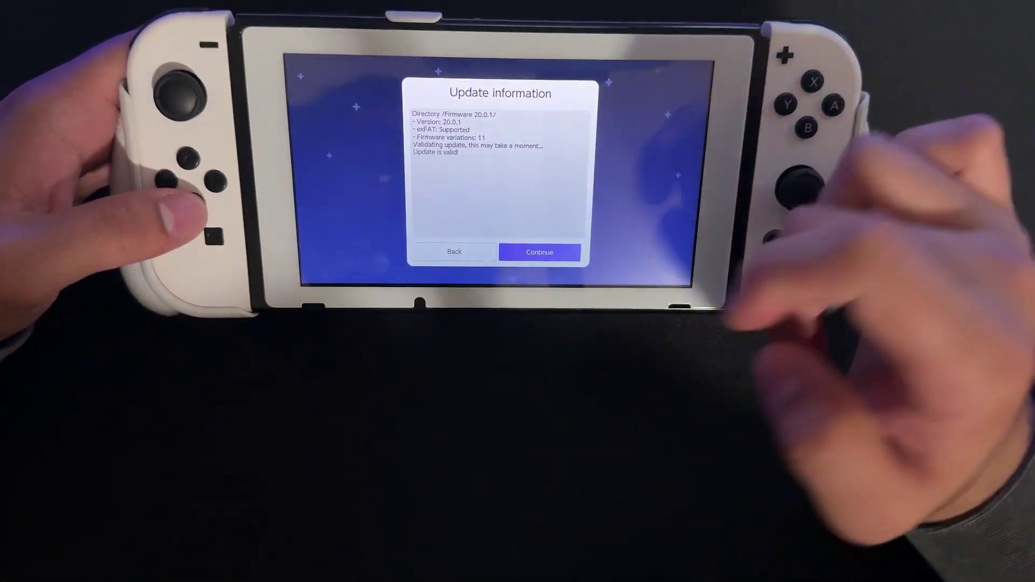
click(539, 251)
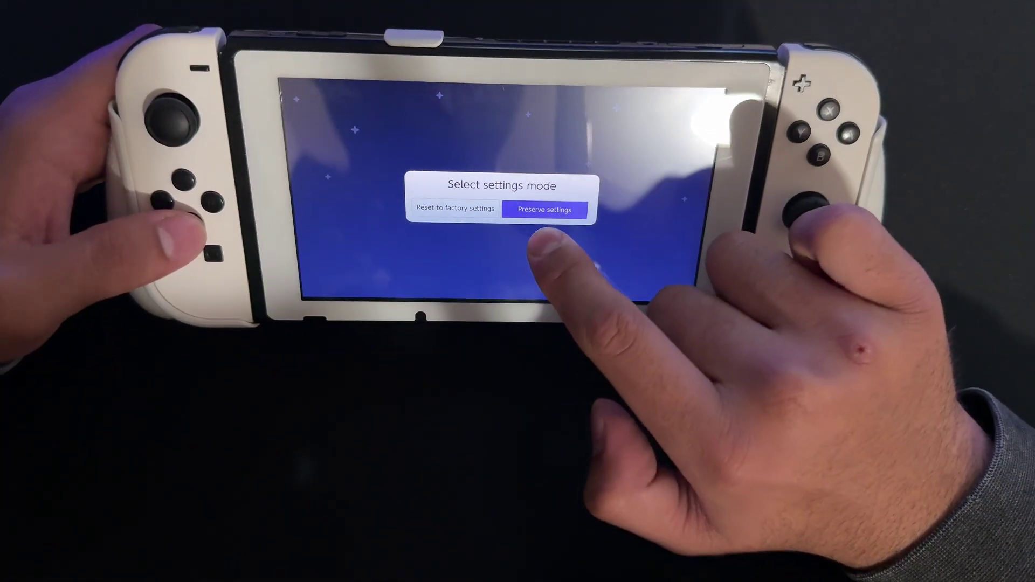
click(543, 204)
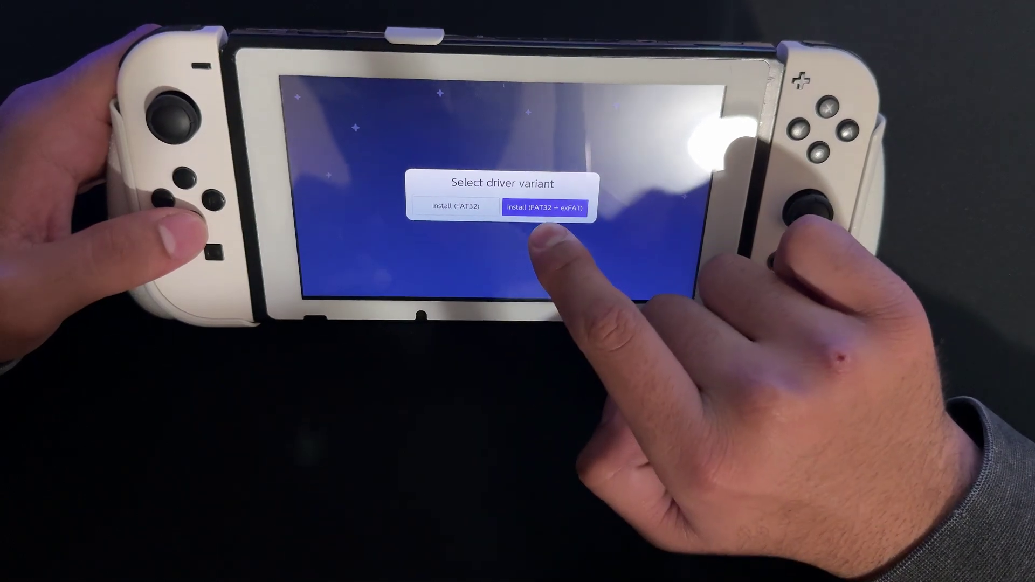
click(545, 207)
click(547, 214)
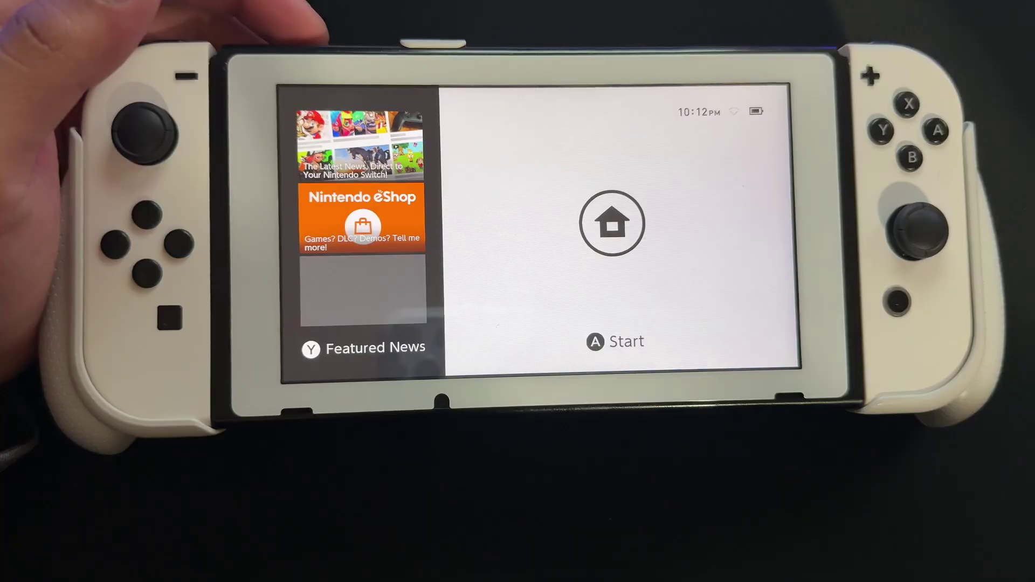
click(611, 222)
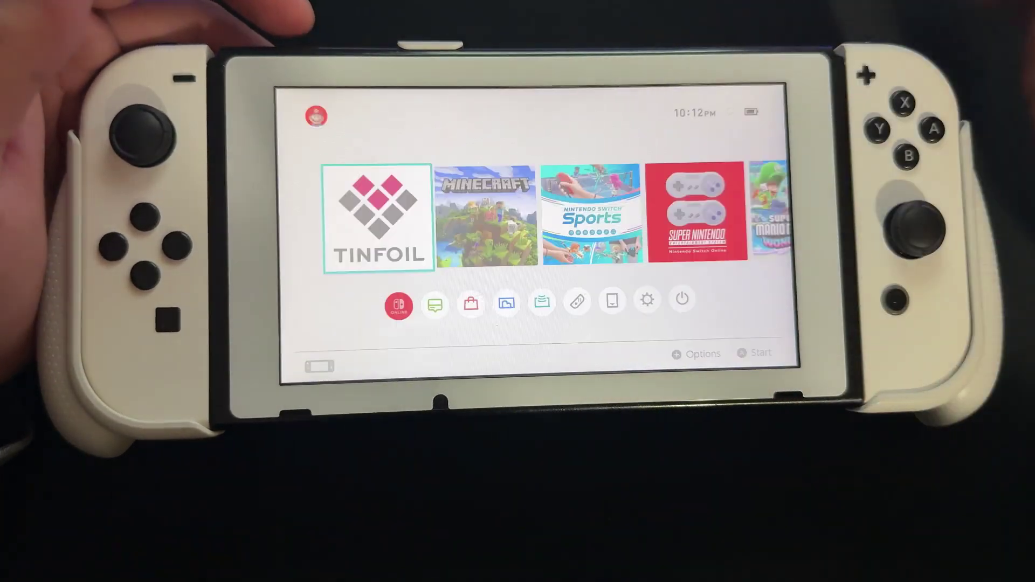